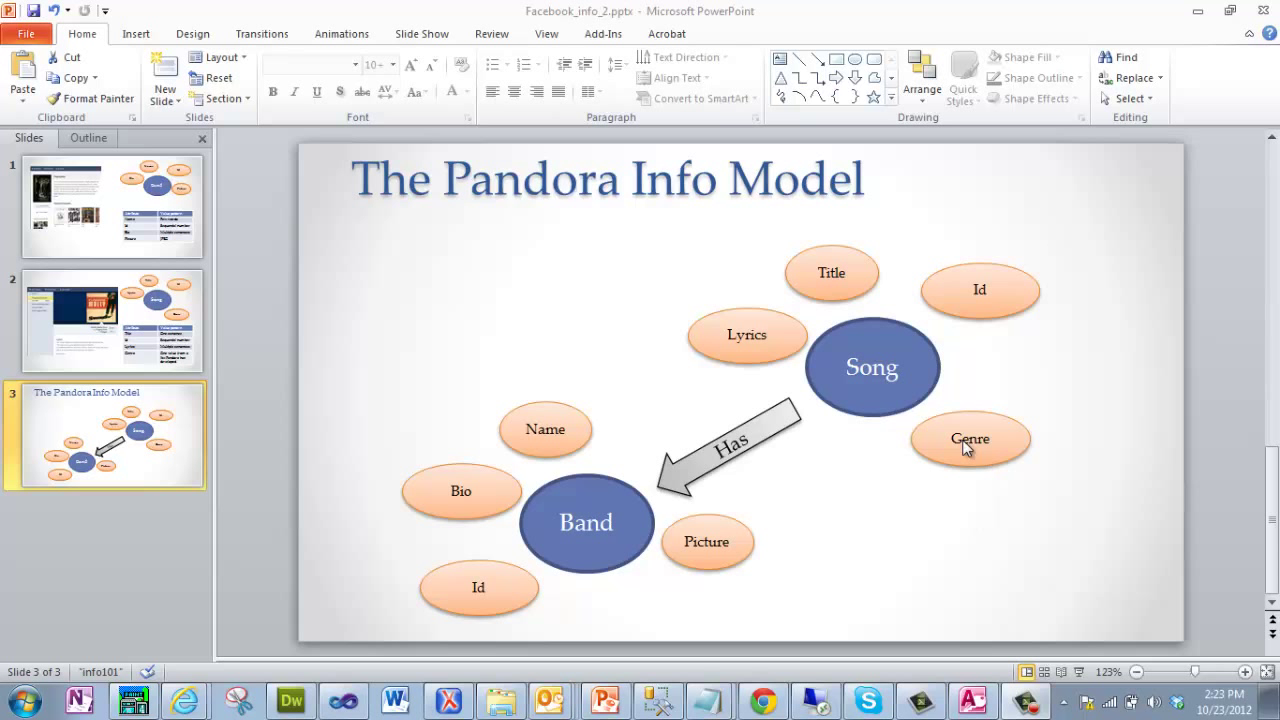
Switch to the pandora database in Access, create a new table and save it as genres for editing in Design View.
{"action": "left_click", "coordinate": [971, 700]}
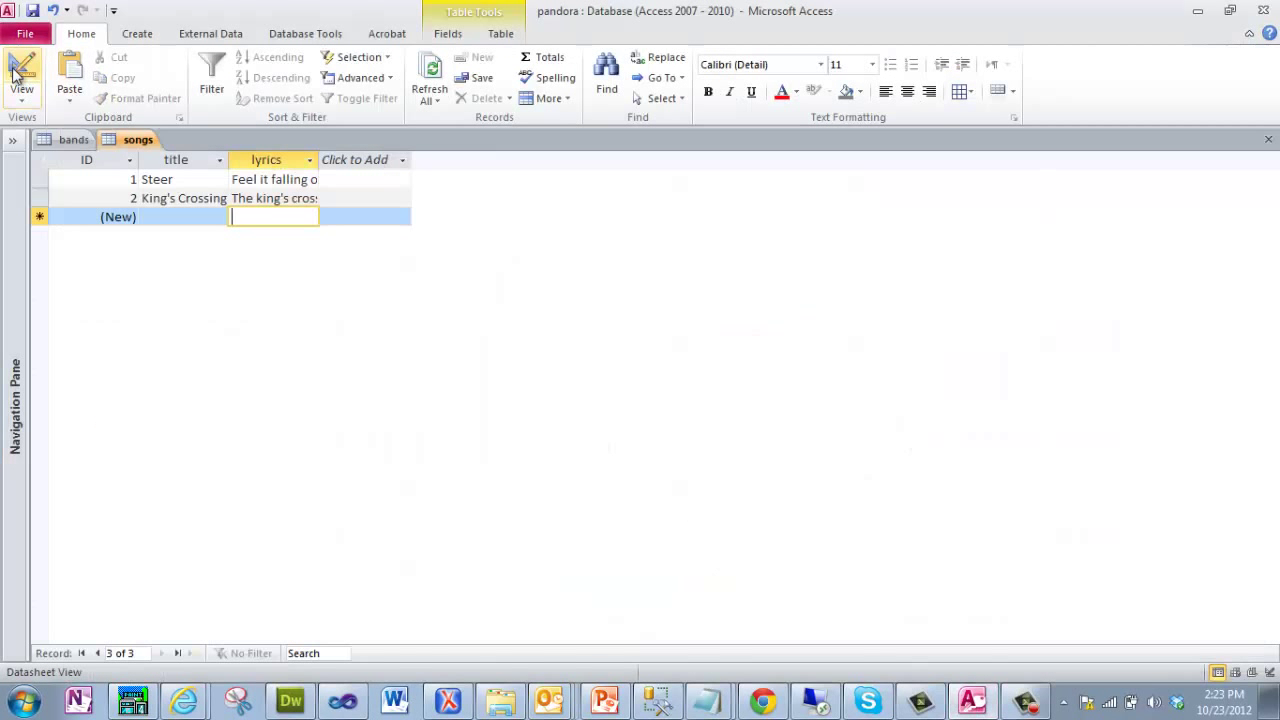
{"action": "left_click", "coordinate": [128, 35]}
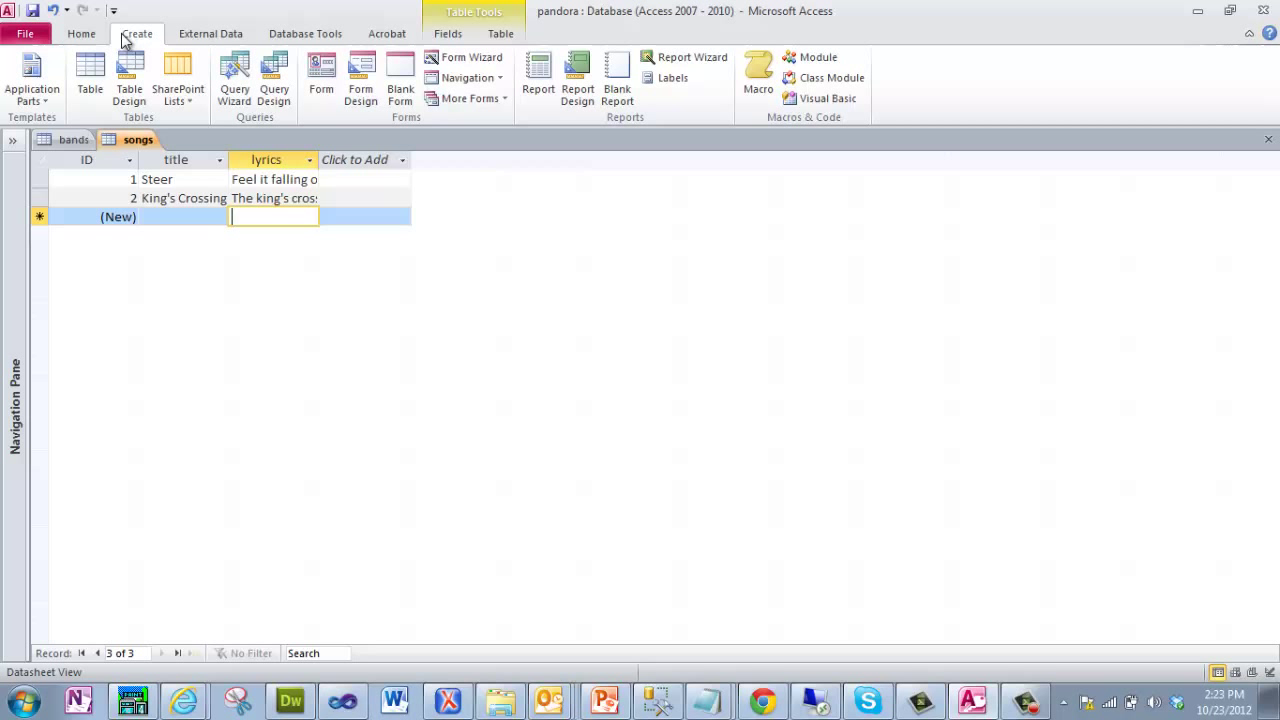
{"action": "left_click", "coordinate": [88, 68]}
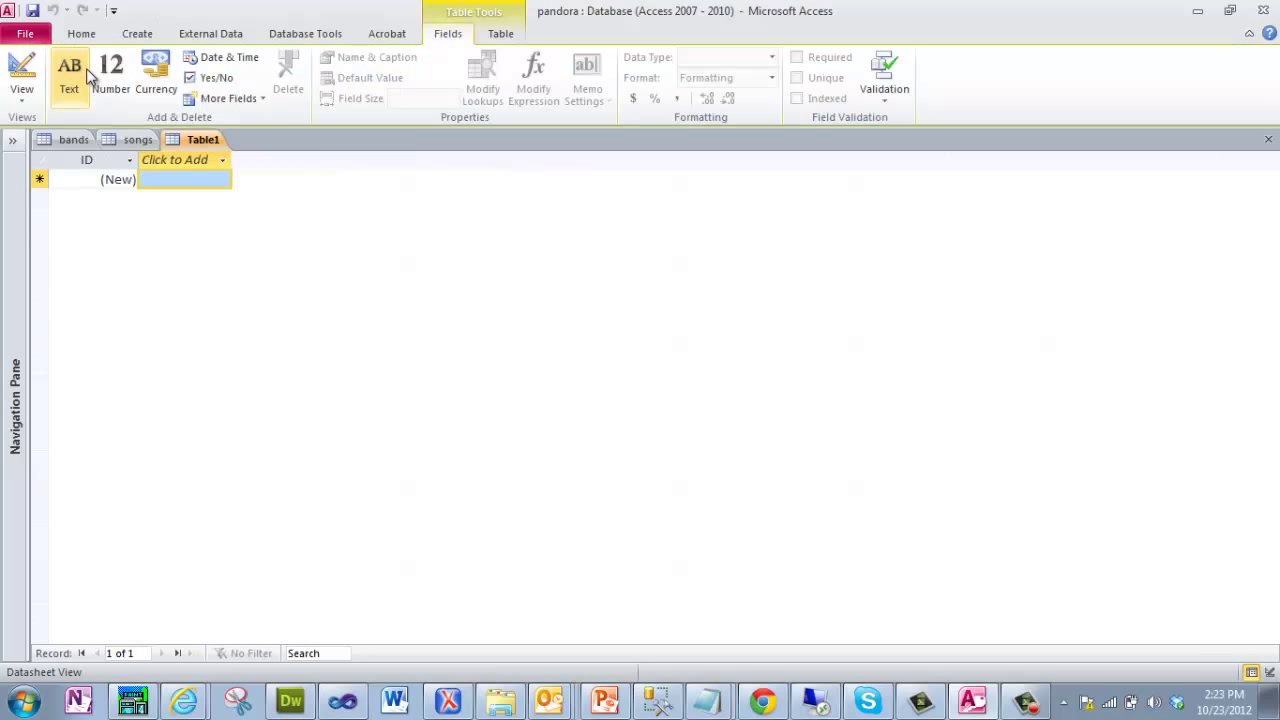
{"action": "left_click", "coordinate": [24, 92]}
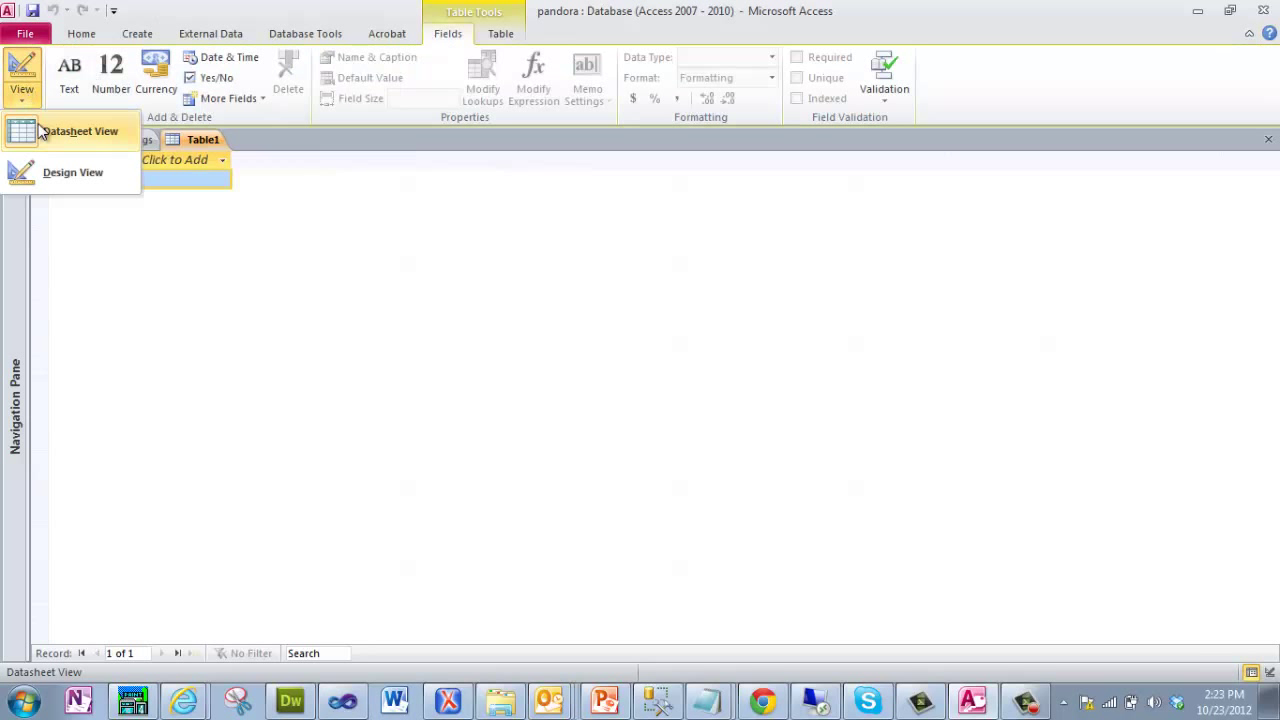
{"action": "left_click", "coordinate": [52, 175]}
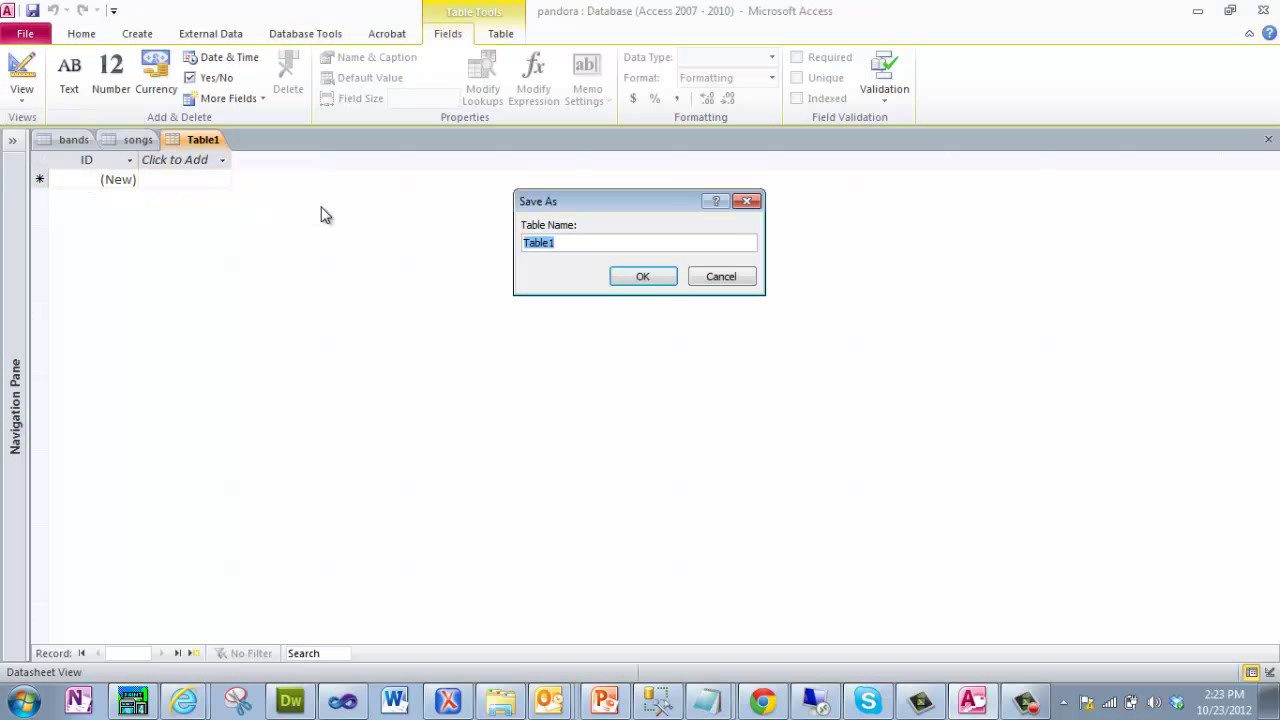
{"action": "type", "text": "genres"}
{"action": "key", "text": "Return"}
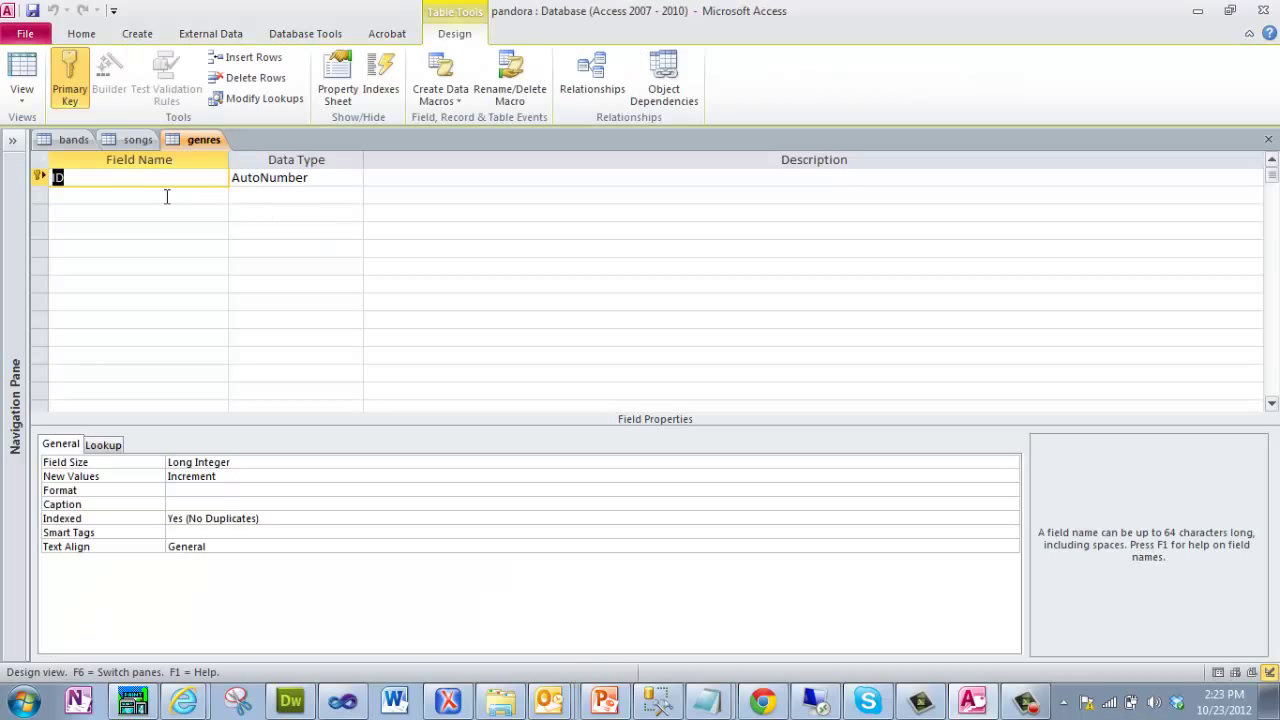
Add a Text field called name below the ID field of the genres table.
{"action": "left_click", "coordinate": [167, 196]}
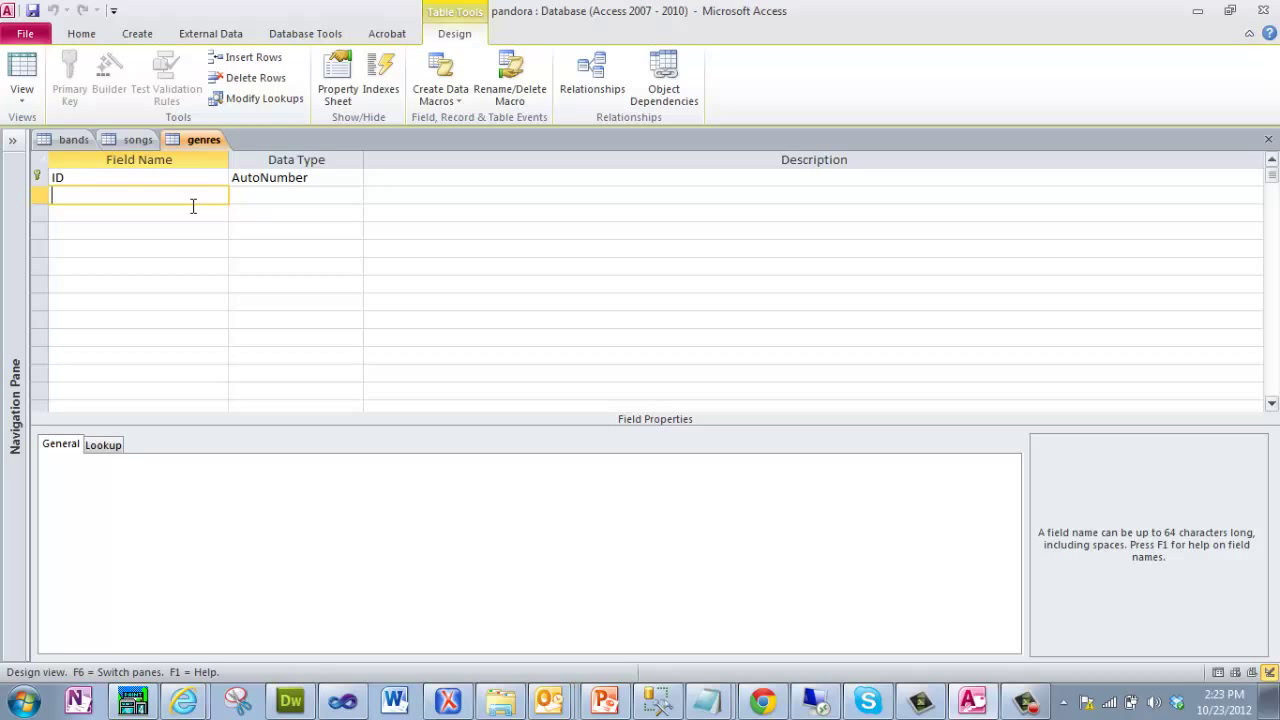
{"action": "type", "text": "names"}
{"action": "key", "text": "Tab"}
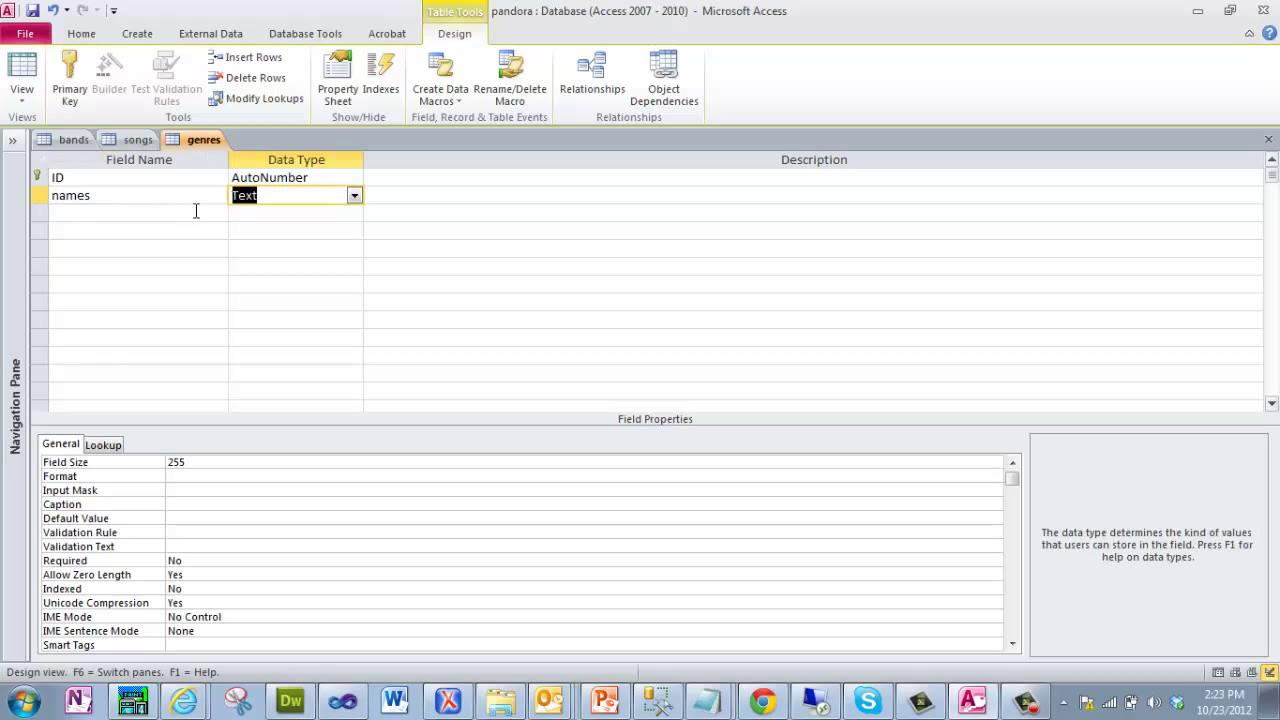
{"action": "left_click", "coordinate": [186, 211]}
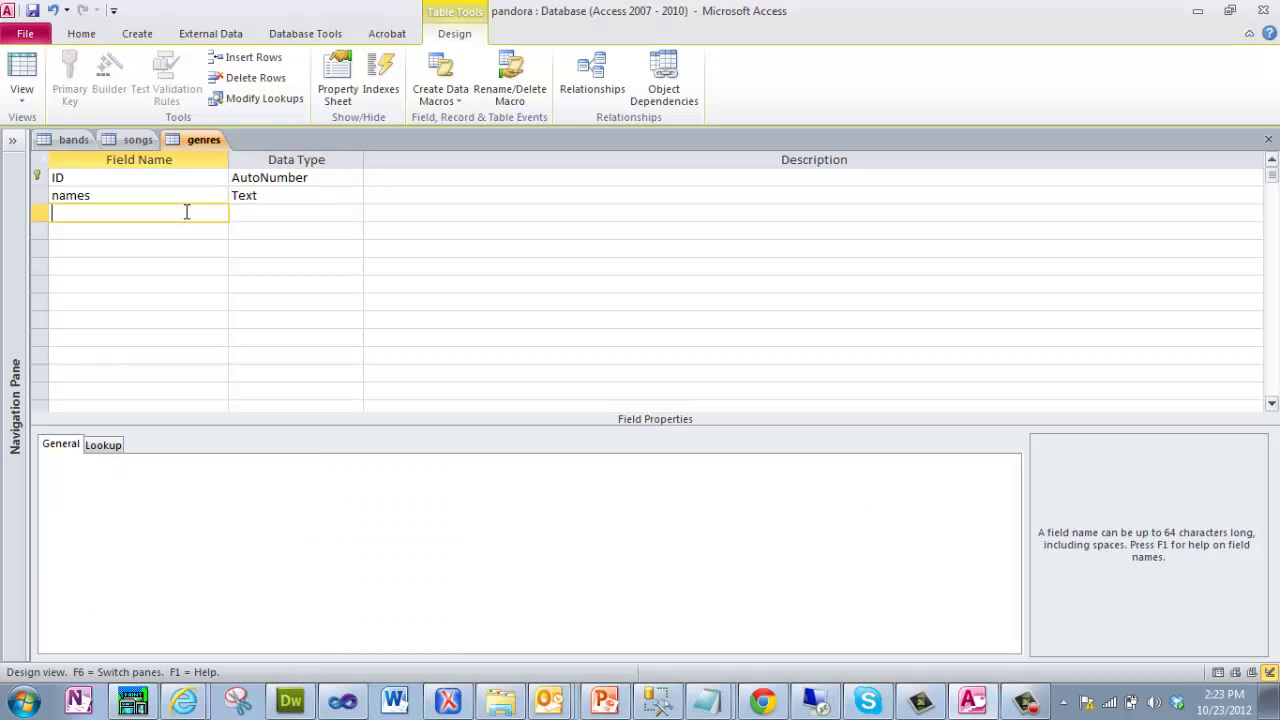
{"action": "left_click", "coordinate": [132, 196]}
{"action": "key", "text": "BackSpace"}
{"action": "key", "text": "Tab"}
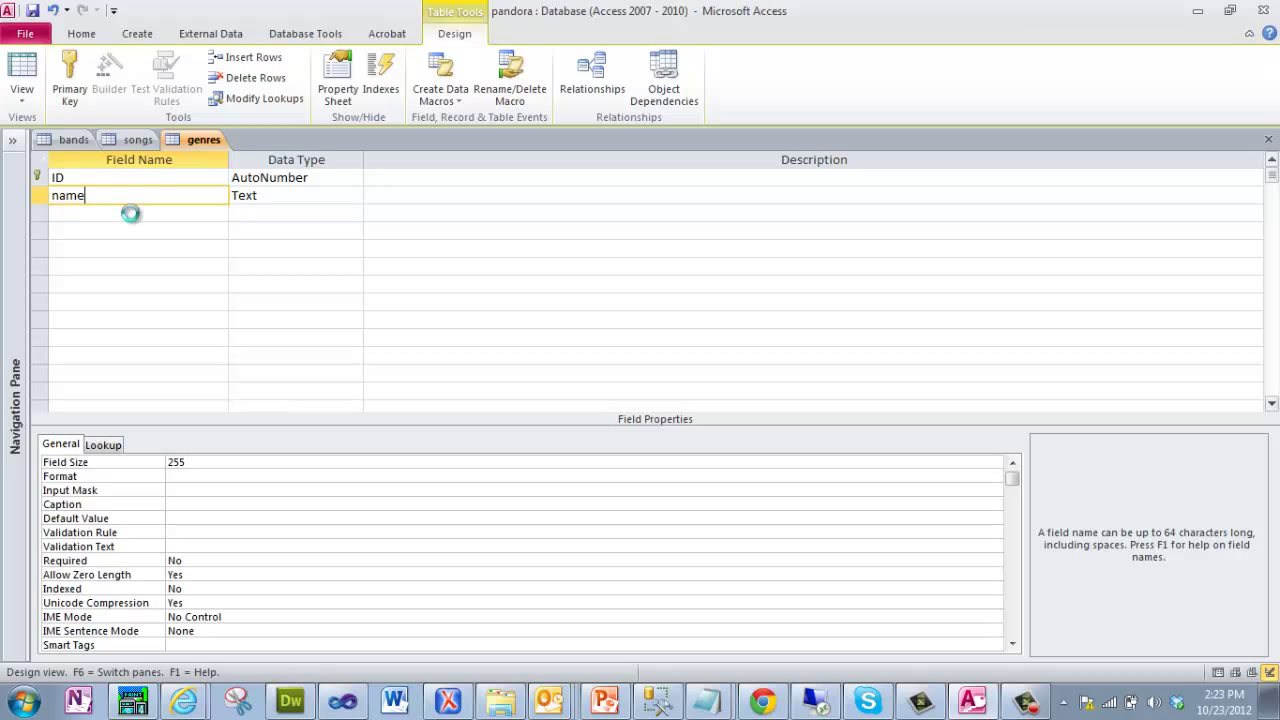
{"action": "left_click", "coordinate": [570, 398]}
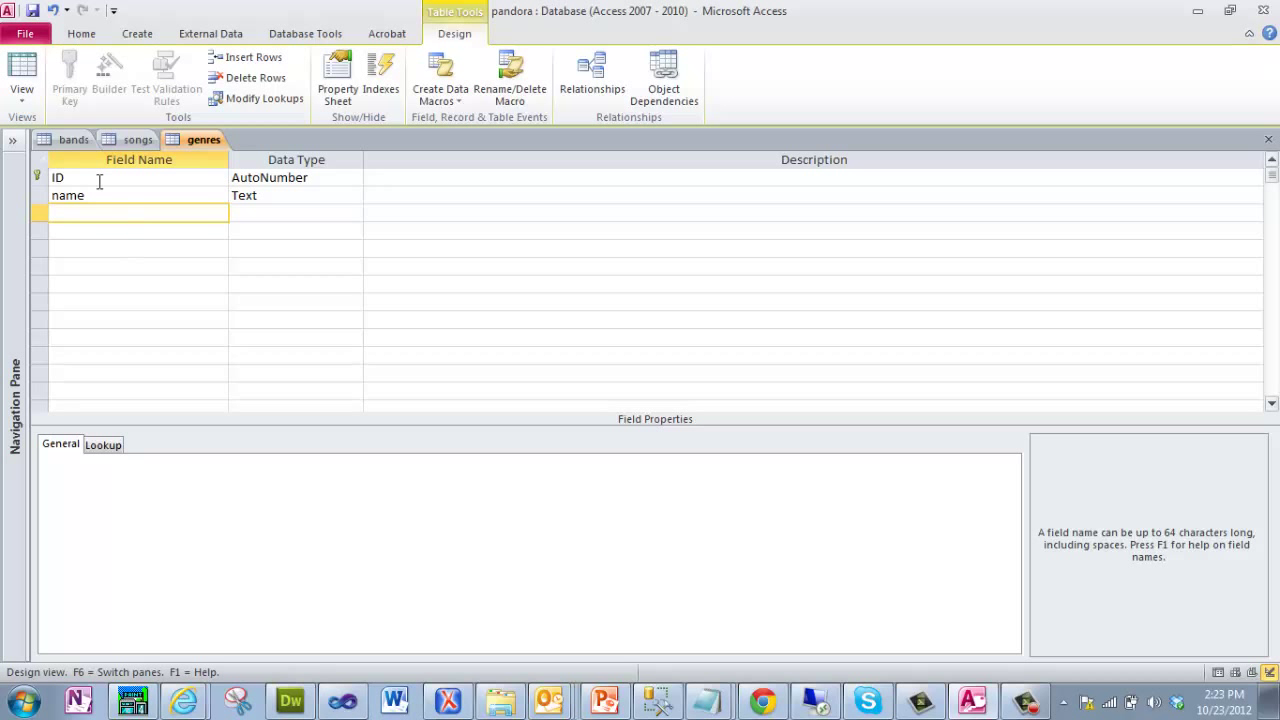
Save the genres table and enter the records Indie and Alternative in its datasheet's name column.
{"action": "left_click", "coordinate": [22, 72]}
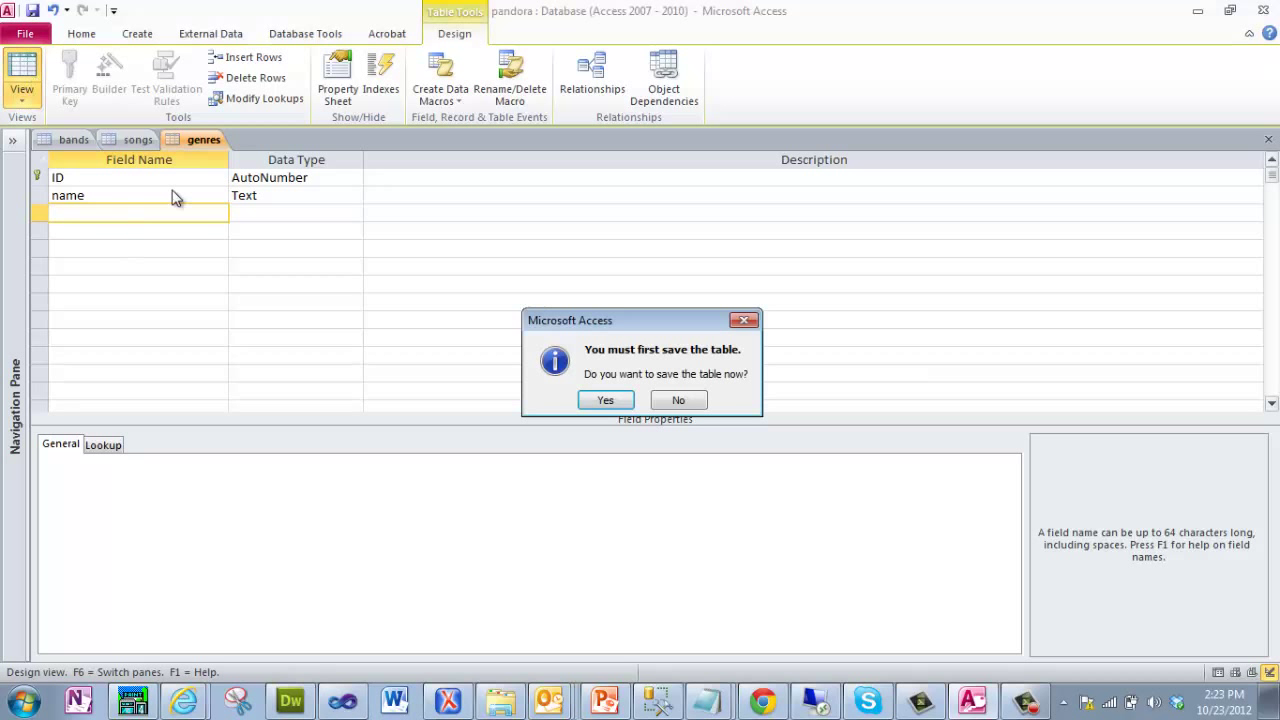
{"action": "left_click", "coordinate": [606, 398]}
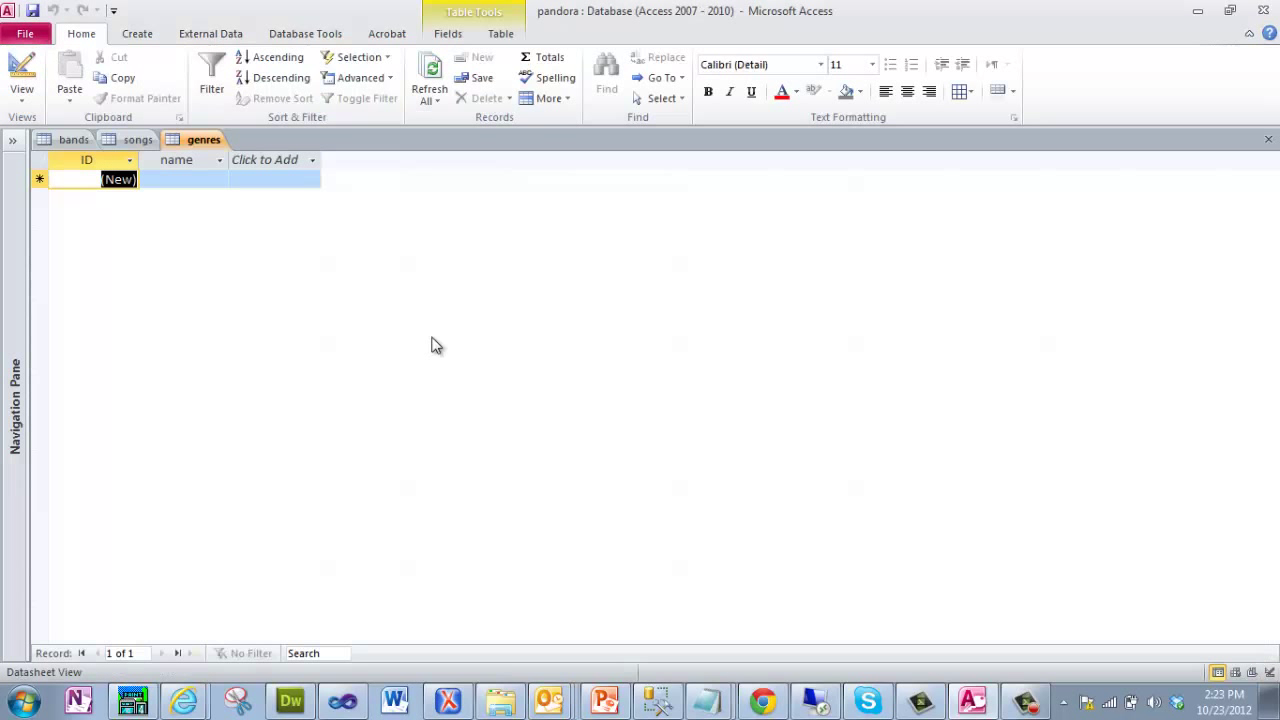
{"action": "left_click", "coordinate": [214, 183]}
{"action": "type", "text": "Indie"}
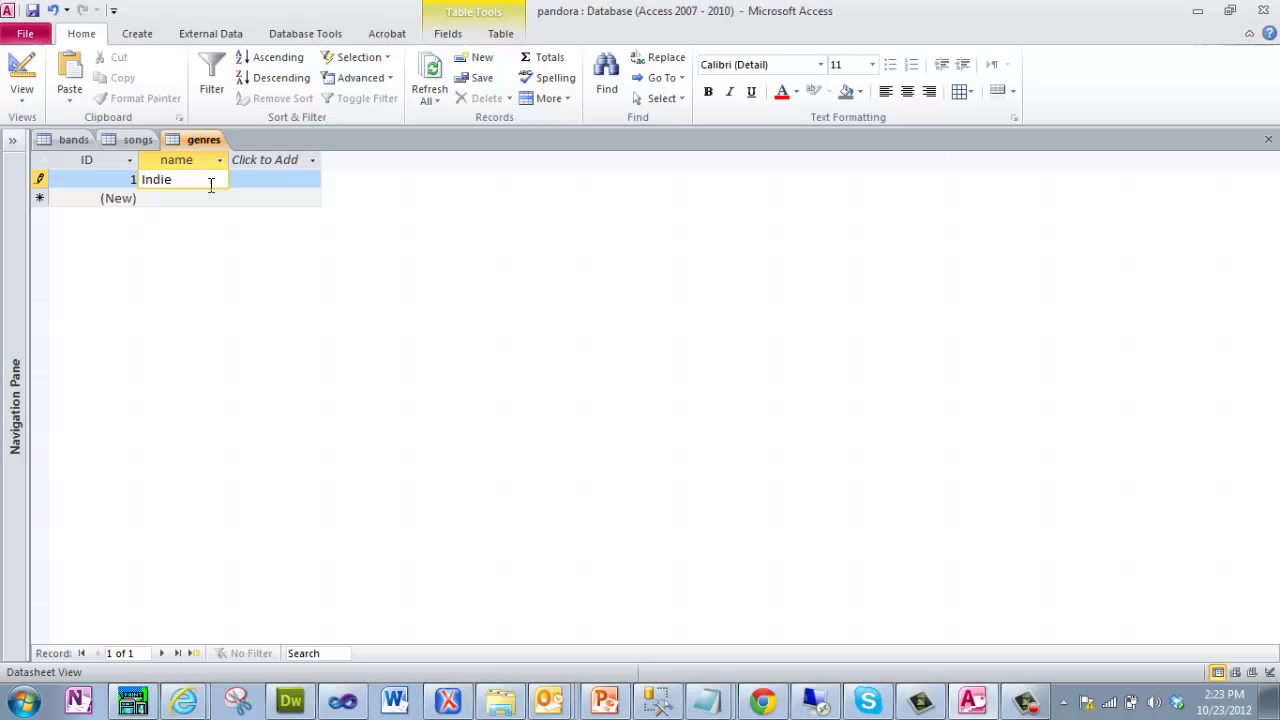
{"action": "left_click", "coordinate": [205, 198]}
{"action": "type", "text": "Alt"}
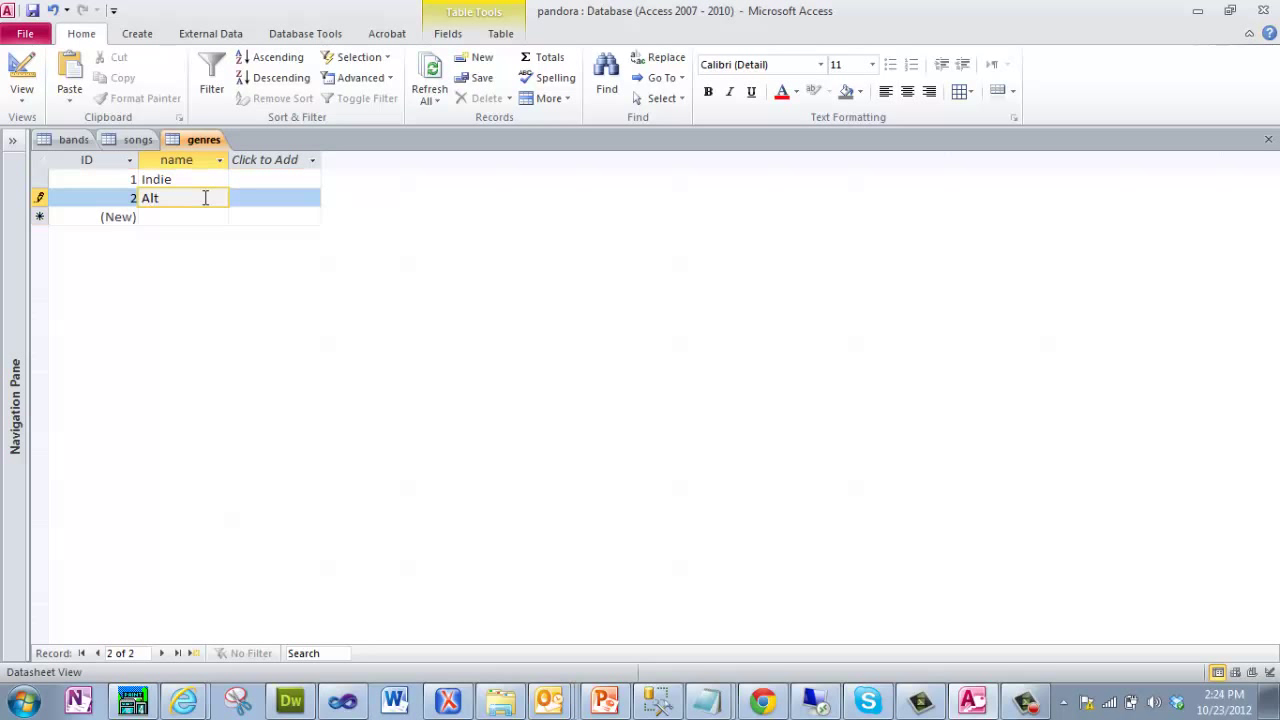
{"action": "type", "text": "ernative"}
{"action": "key", "text": "Tab"}
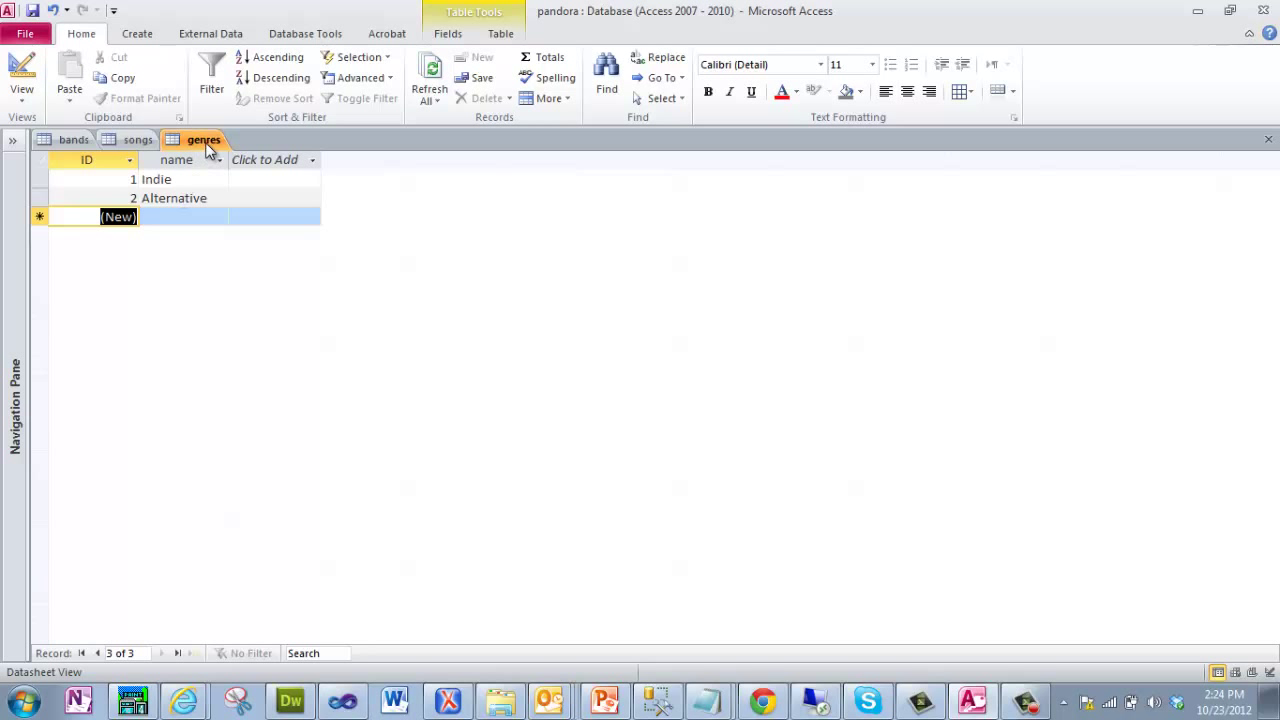
Show the songs table's design and add a field called genre after lyrics.
{"action": "left_click", "coordinate": [139, 141]}
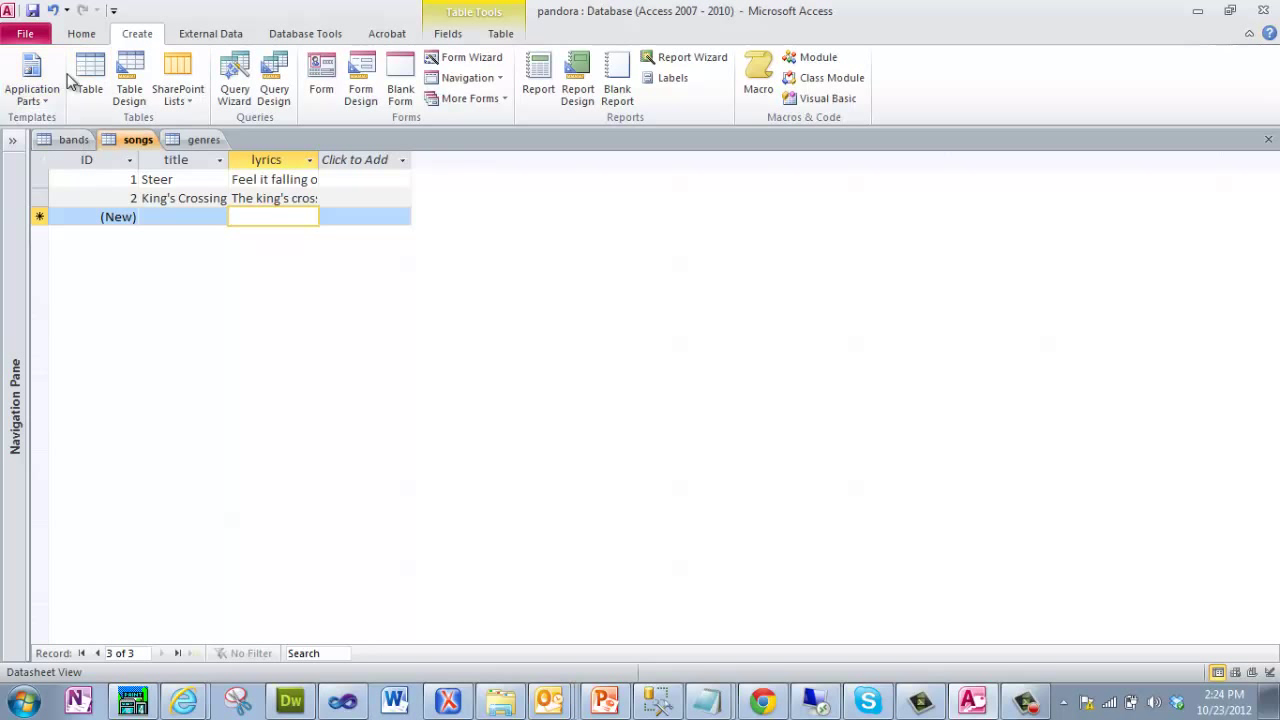
{"action": "left_click", "coordinate": [12, 140]}
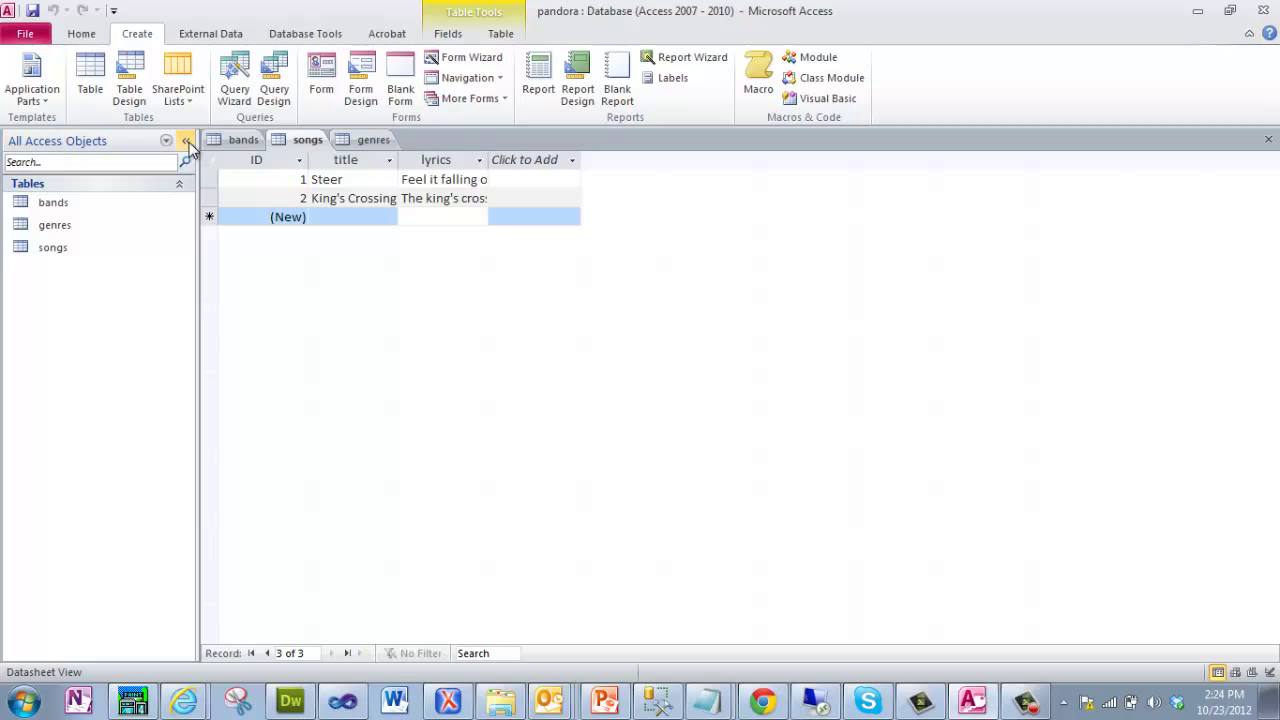
{"action": "left_click", "coordinate": [295, 141]}
{"action": "left_click", "coordinate": [90, 36]}
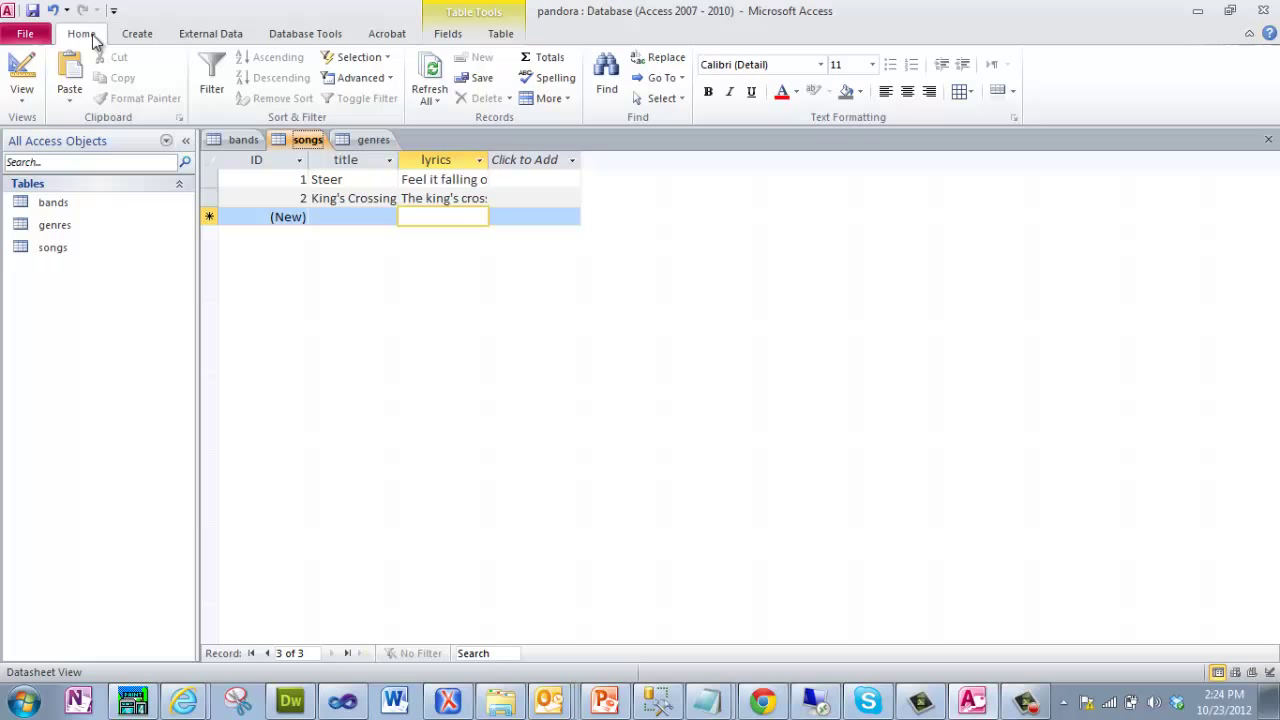
{"action": "left_click", "coordinate": [22, 95]}
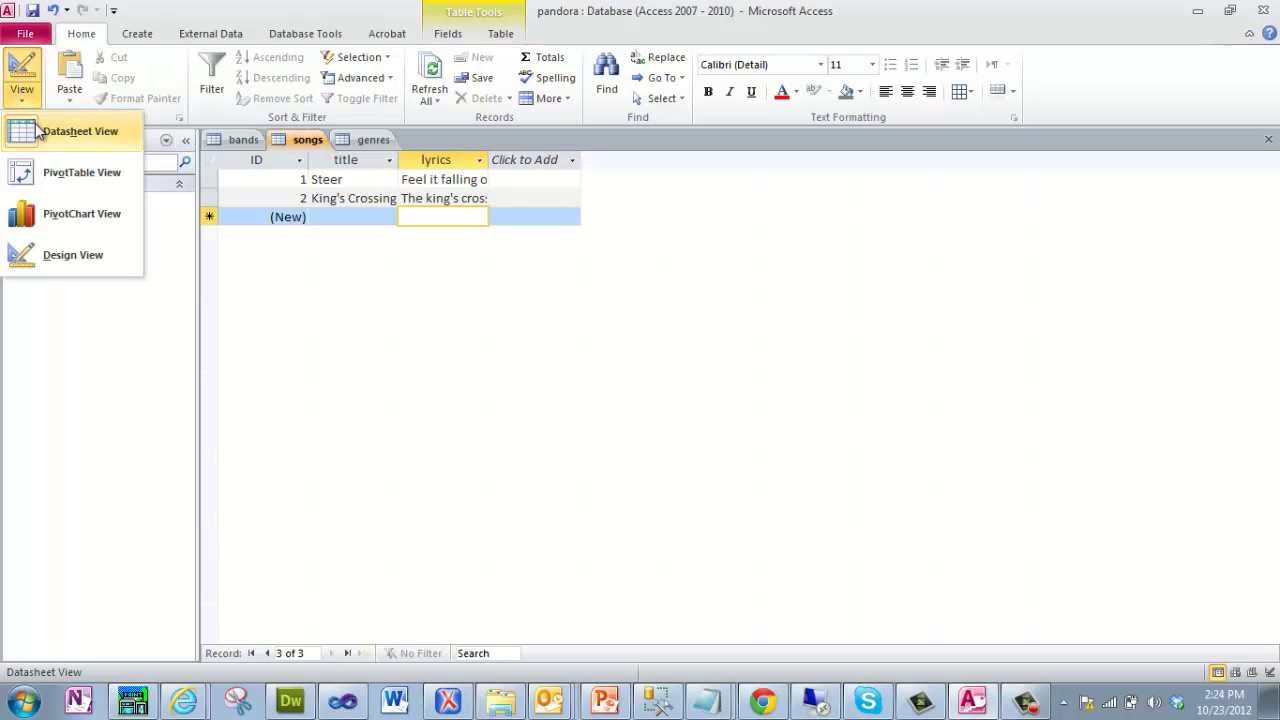
{"action": "left_click", "coordinate": [53, 250]}
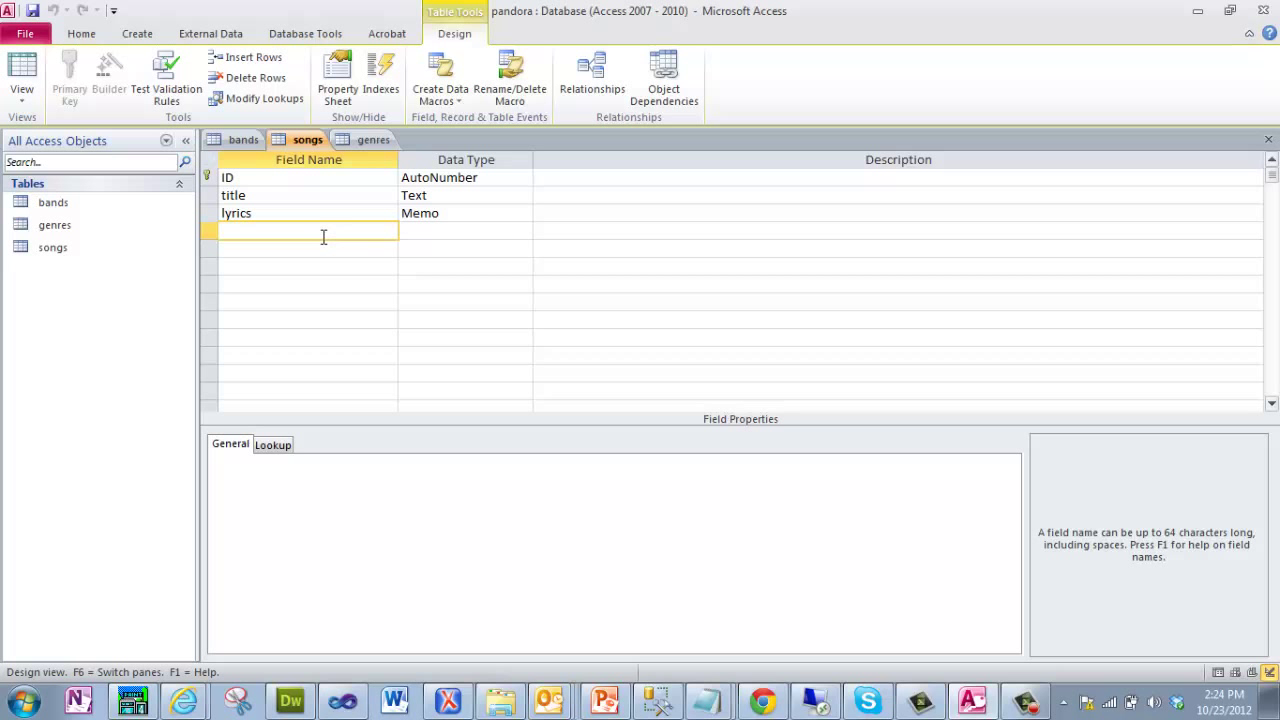
{"action": "type", "text": "genre"}
{"action": "key", "text": "Tab"}
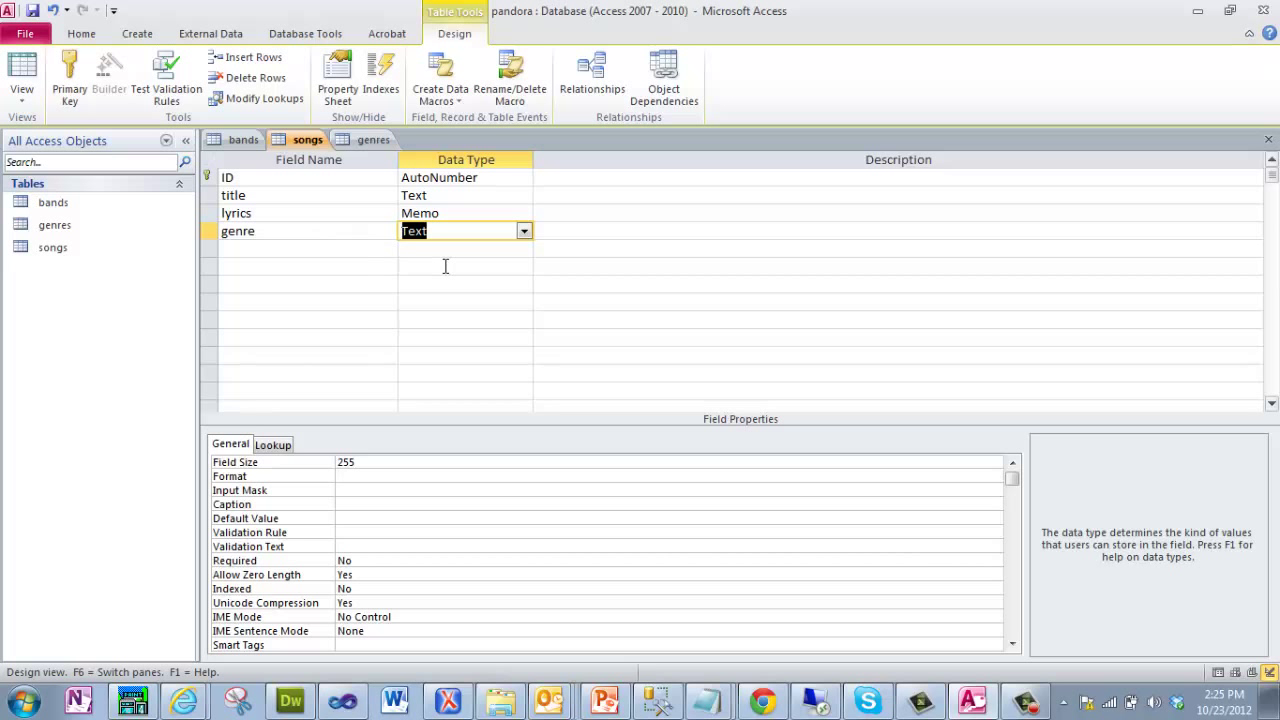
Start the Lookup Wizard as the genre field's data type and have it get the values from another table or query.
{"action": "left_click", "coordinate": [523, 233]}
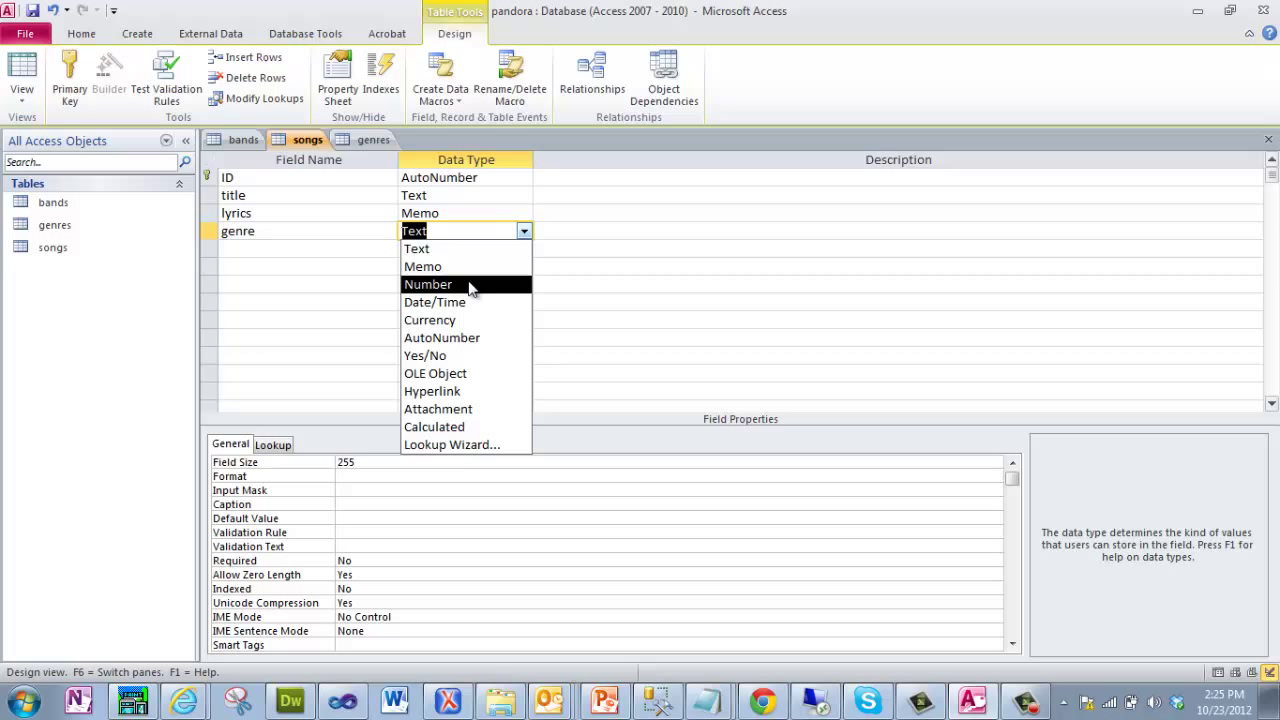
{"action": "left_click", "coordinate": [460, 448]}
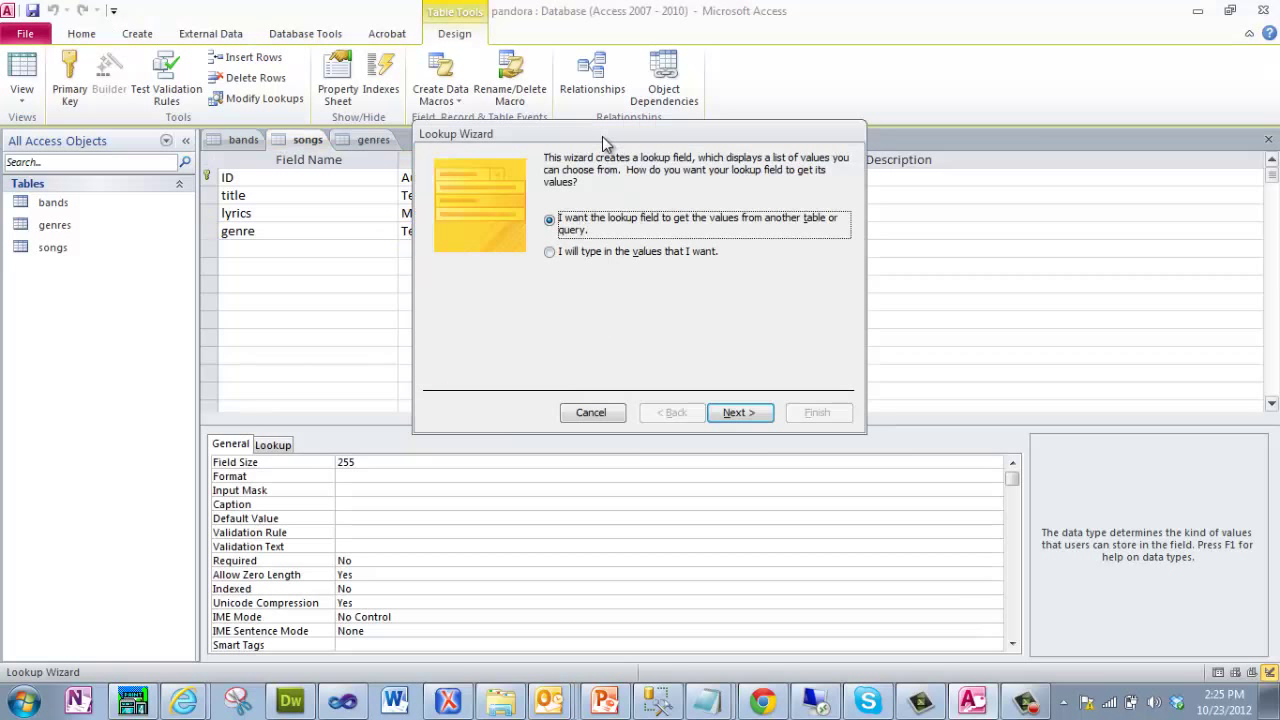
{"action": "left_click_drag", "start_coordinate": [602, 136], "coordinate": [591, 191]}
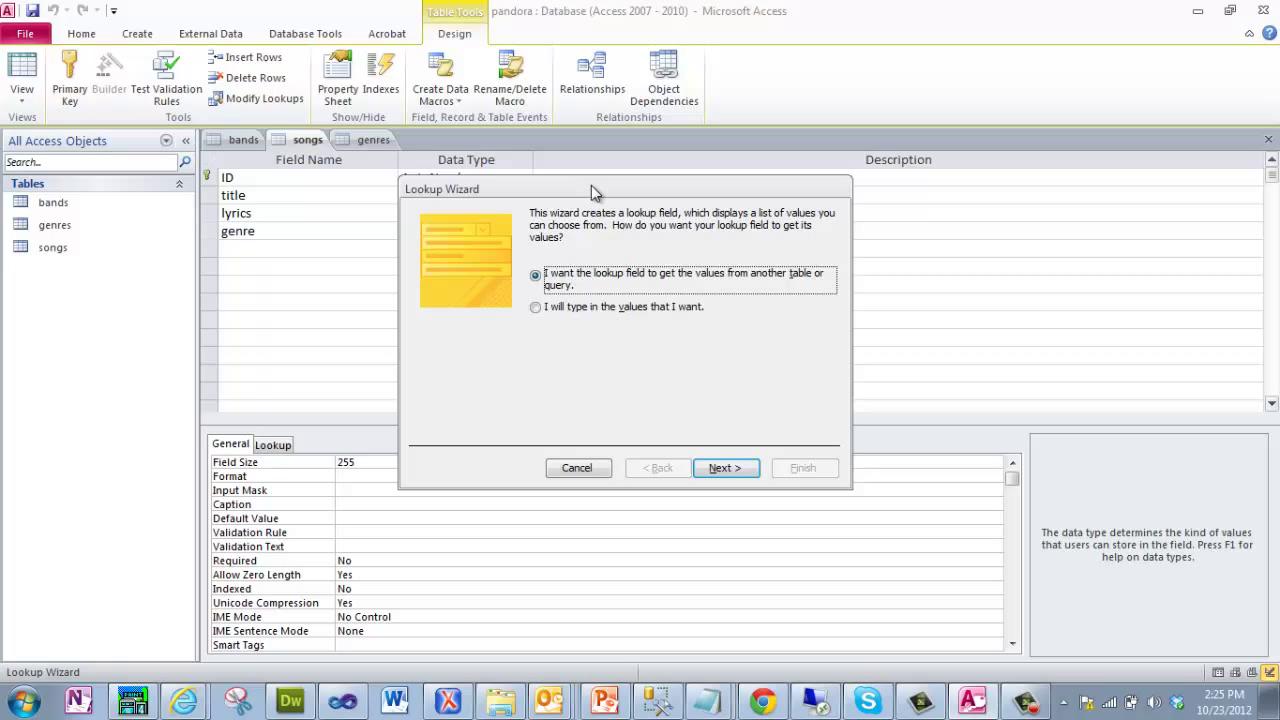
{"action": "left_click_drag", "start_coordinate": [591, 185], "coordinate": [591, 182]}
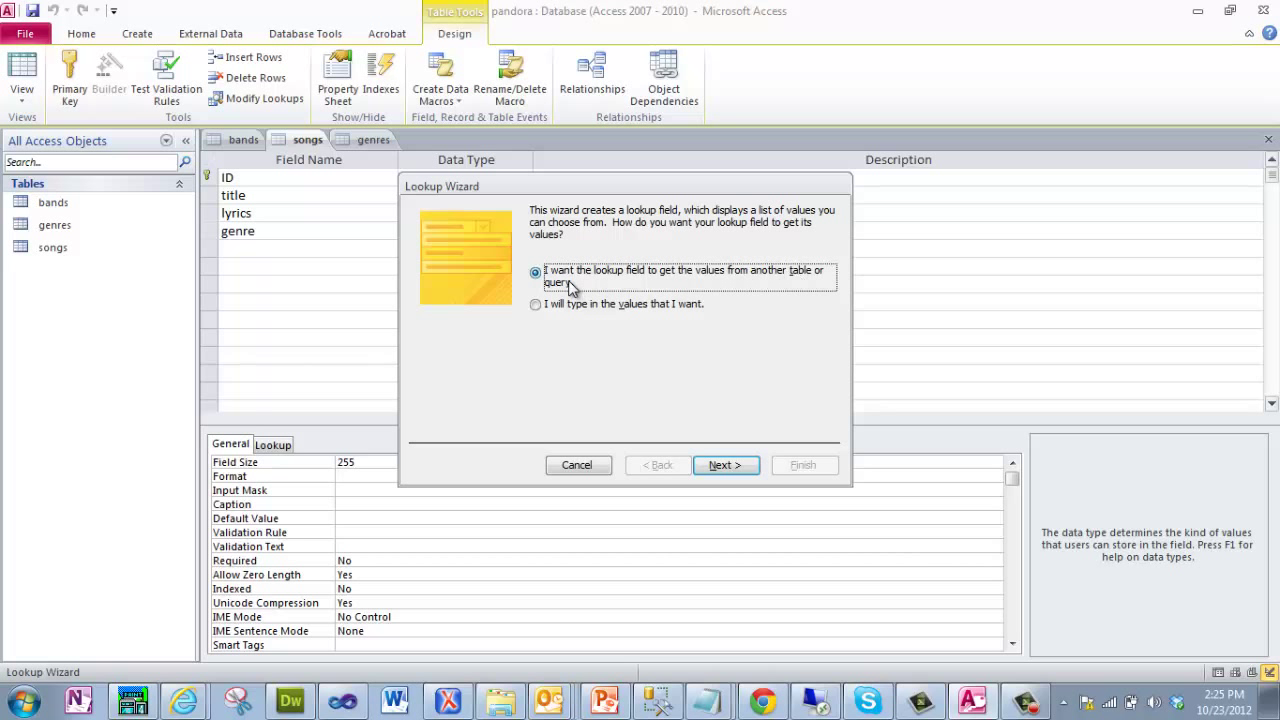
{"action": "left_click", "coordinate": [557, 305]}
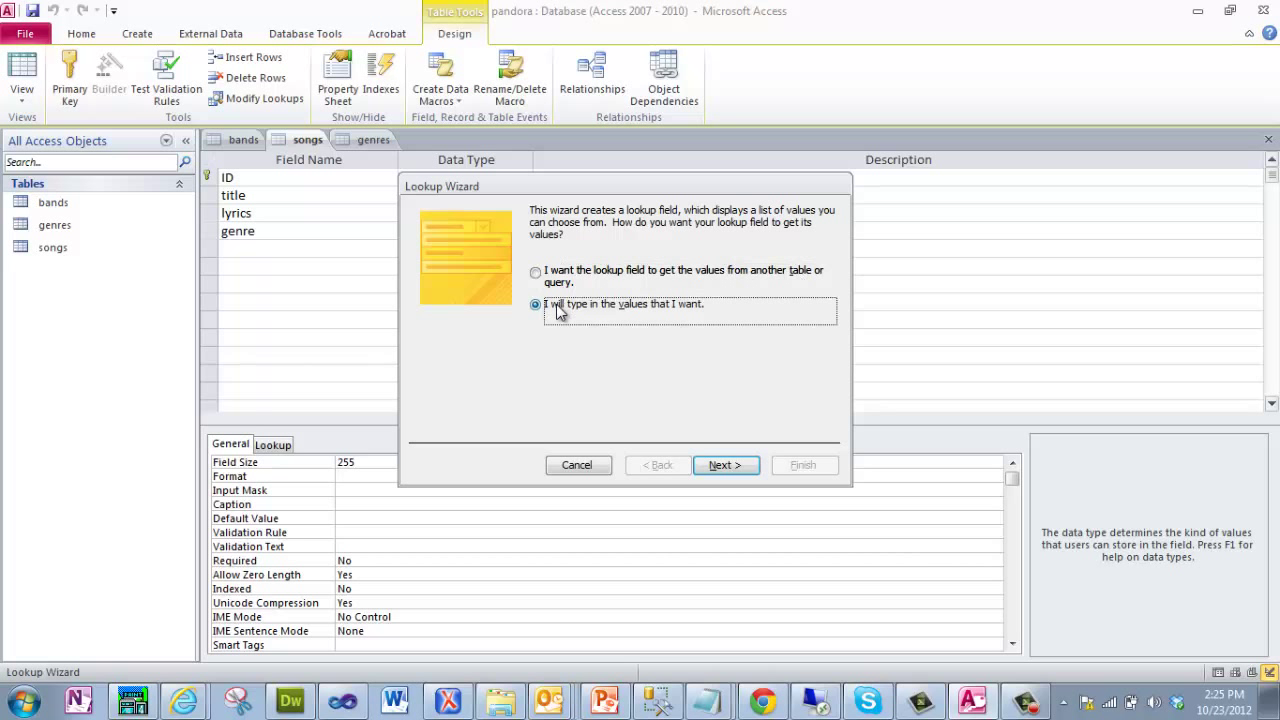
{"action": "left_click", "coordinate": [540, 277]}
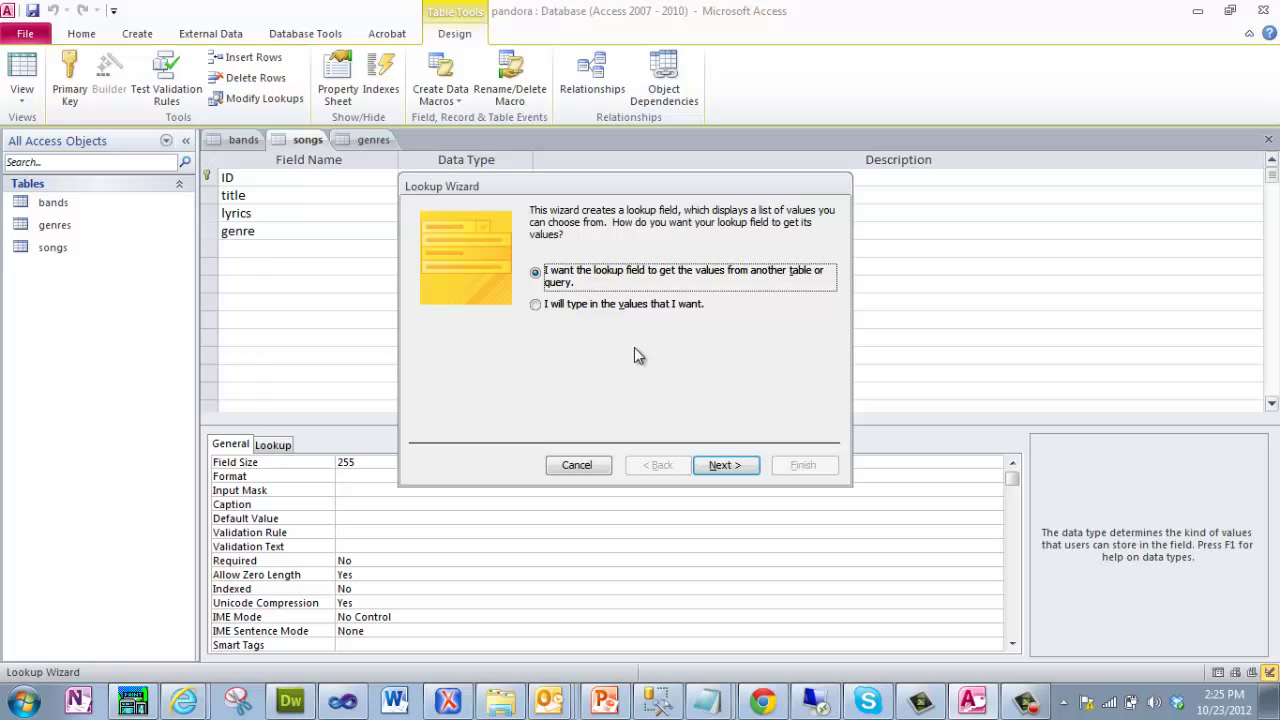
{"action": "left_click", "coordinate": [716, 463]}
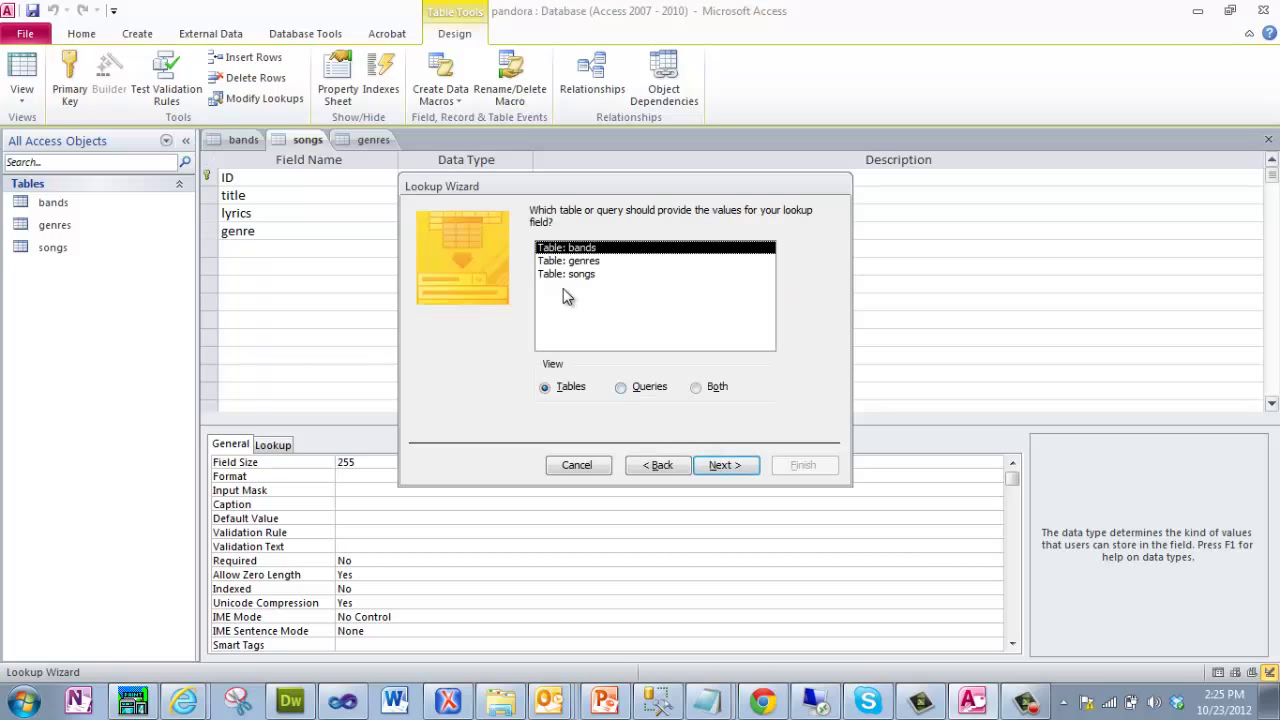
Choose the genres table as the lookup source and include both its ID and name fields.
{"action": "left_click", "coordinate": [567, 262]}
{"action": "double_click", "coordinate": [565, 261]}
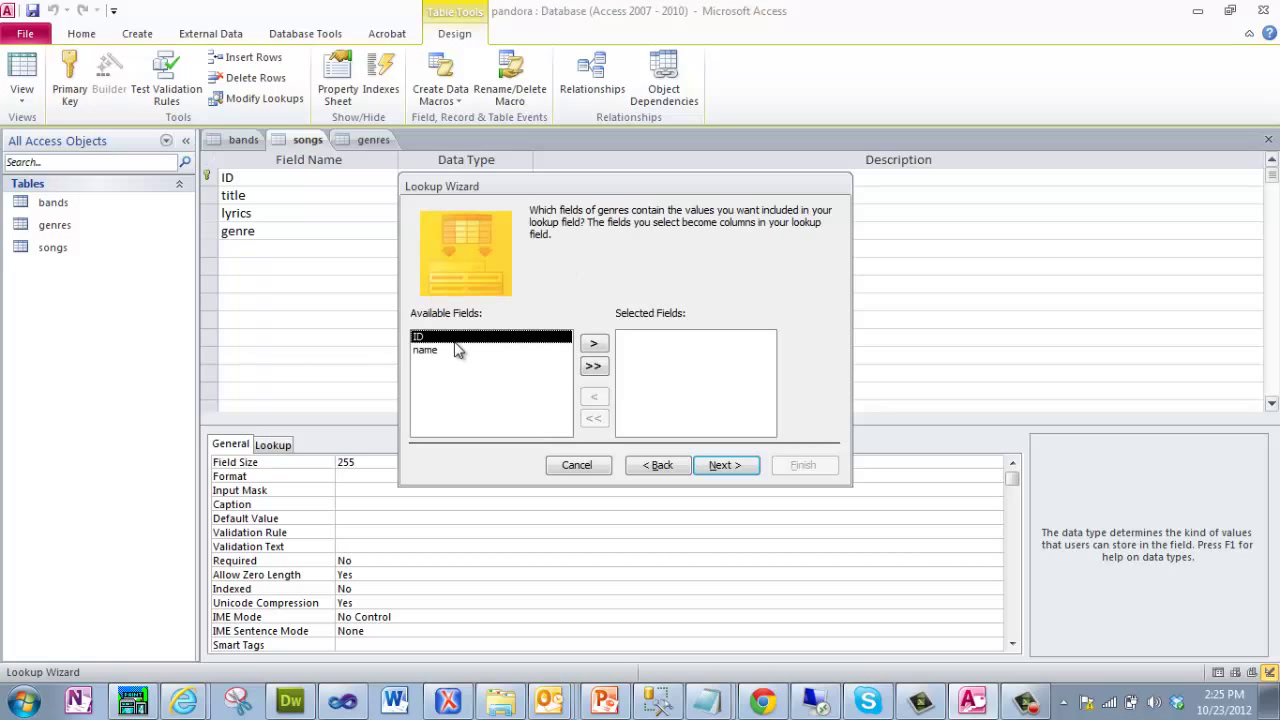
{"action": "left_click", "coordinate": [594, 367]}
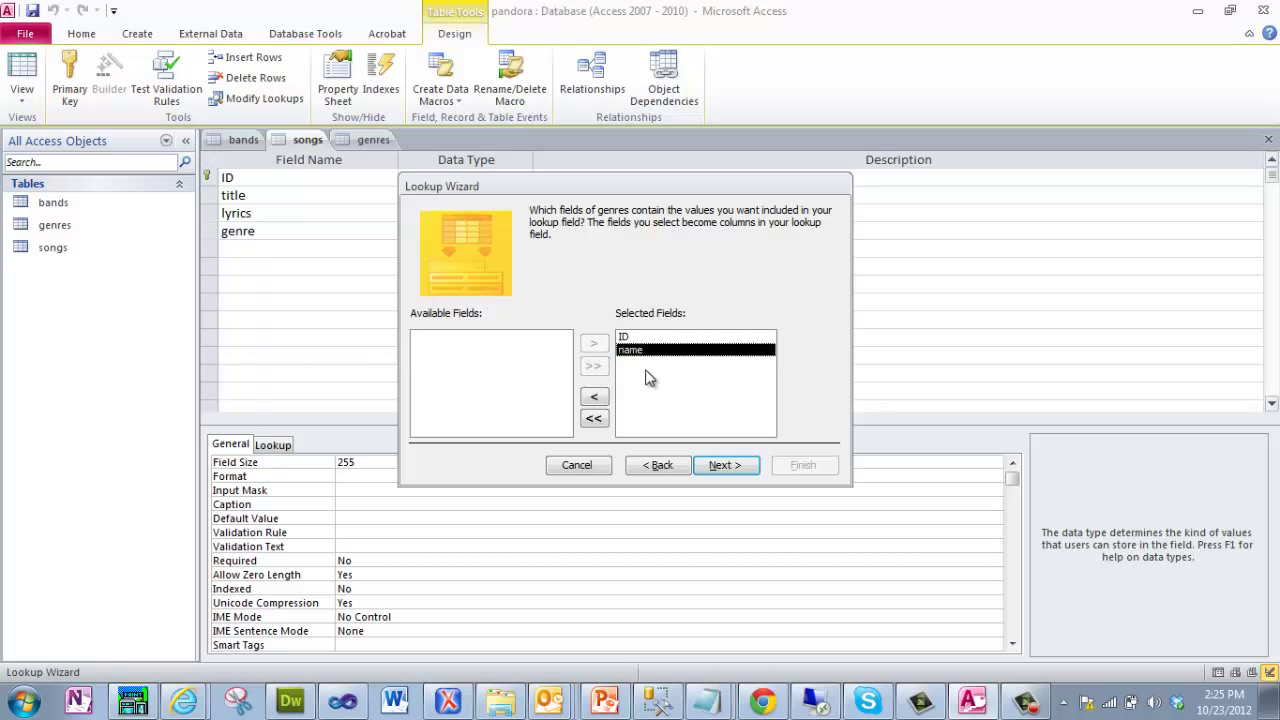
{"action": "left_click", "coordinate": [723, 465]}
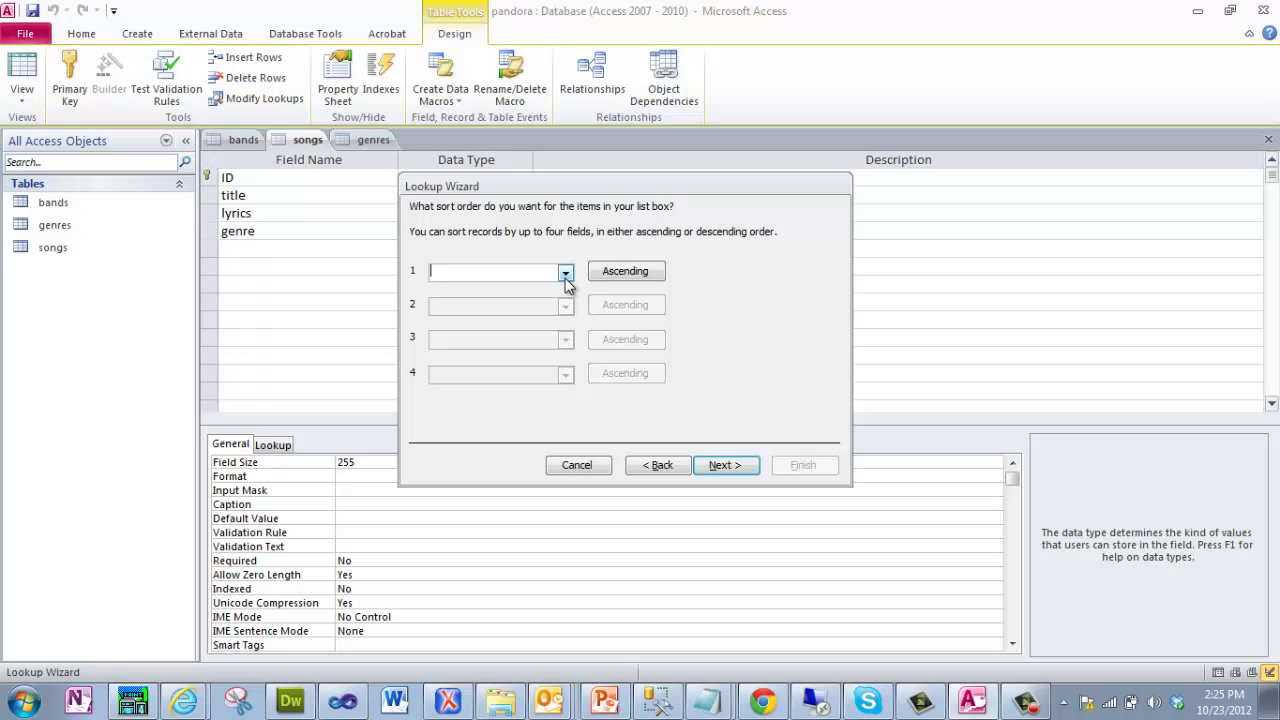
Sort the lookup list by name in ascending order and continue to the column width settings.
{"action": "left_click", "coordinate": [565, 272]}
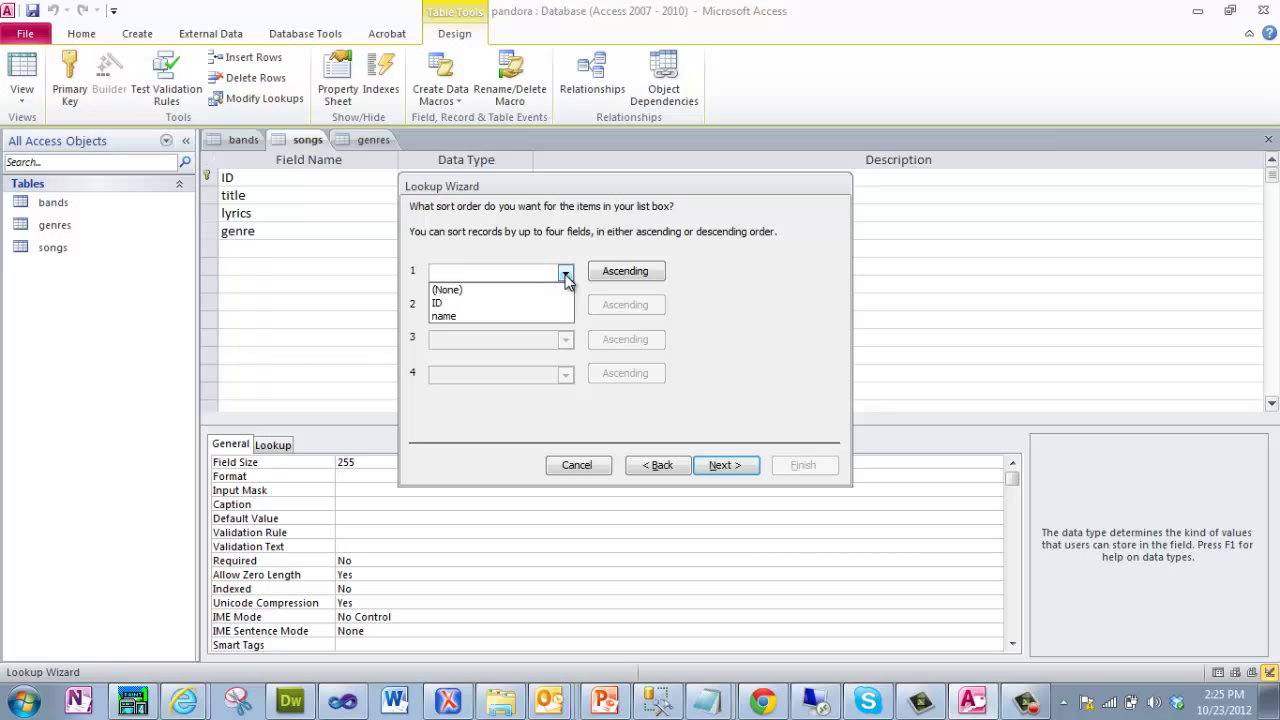
{"action": "left_click", "coordinate": [489, 317]}
{"action": "left_click", "coordinate": [639, 272]}
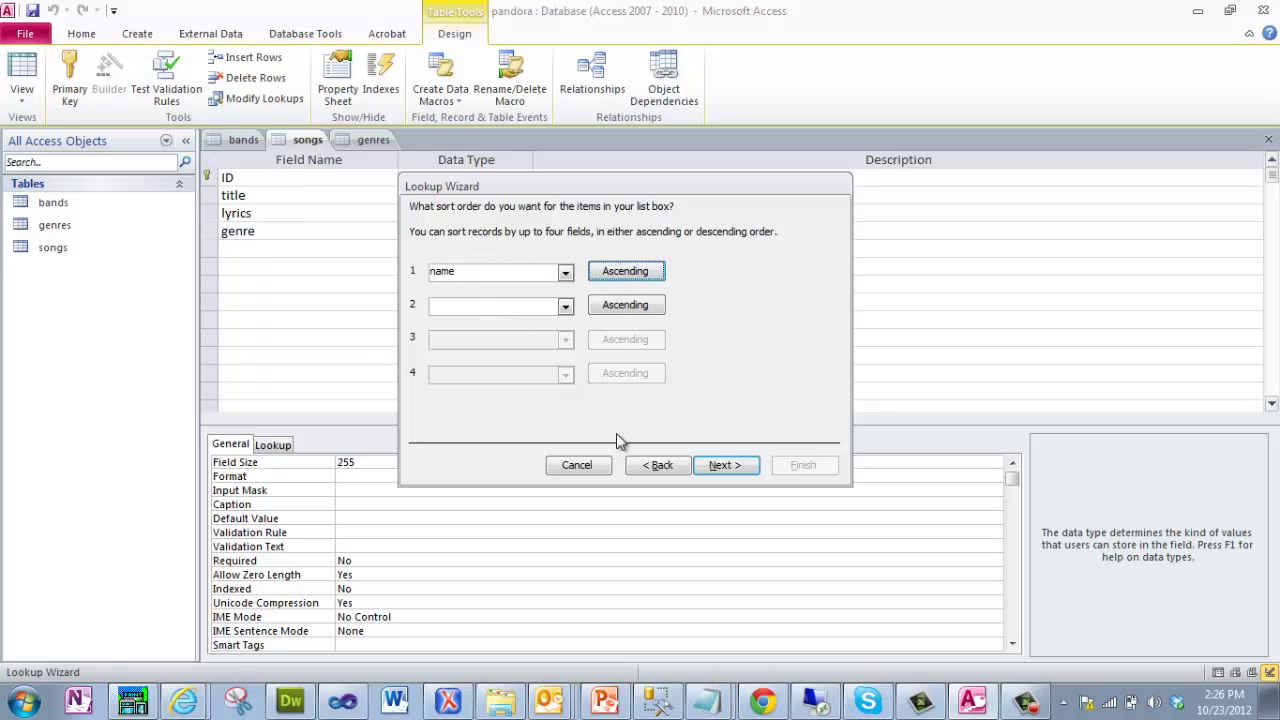
{"action": "left_click", "coordinate": [718, 466]}
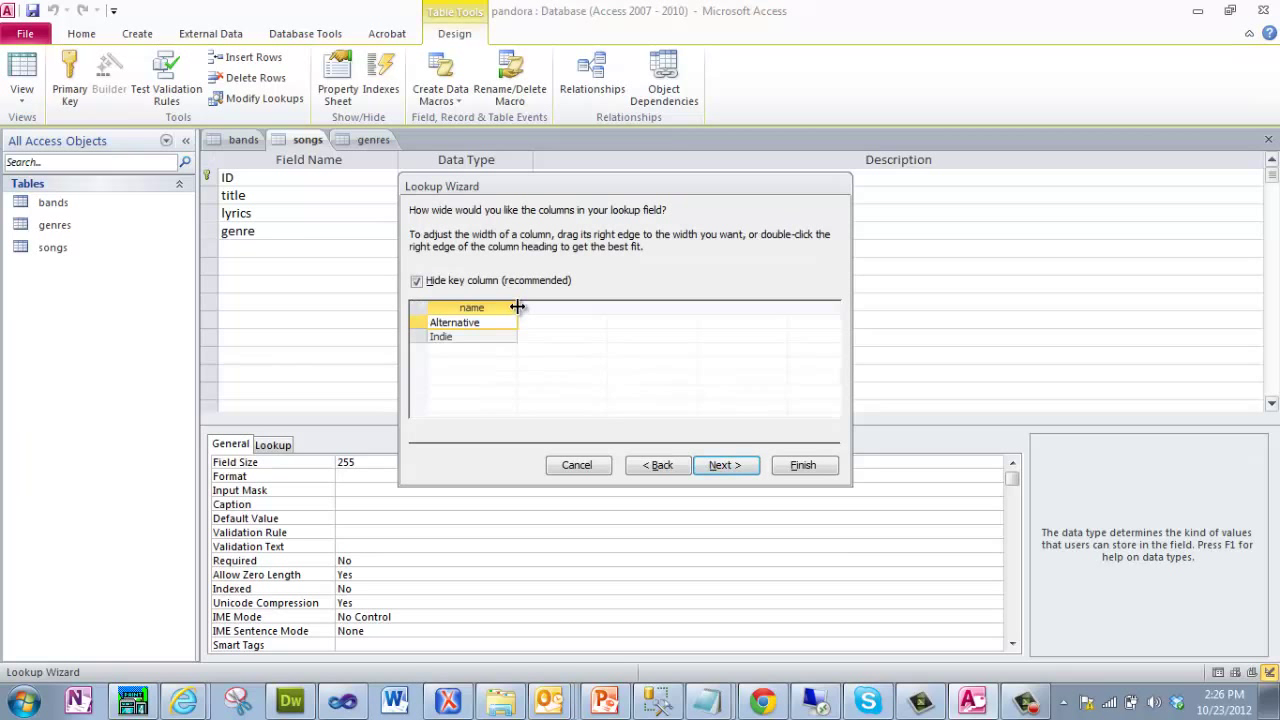
Widen the lookup's name column slightly, then finish the Lookup Wizard for genre and save the songs table.
{"action": "left_click_drag", "start_coordinate": [517, 307], "coordinate": [531, 307]}
{"action": "left_click", "coordinate": [788, 468]}
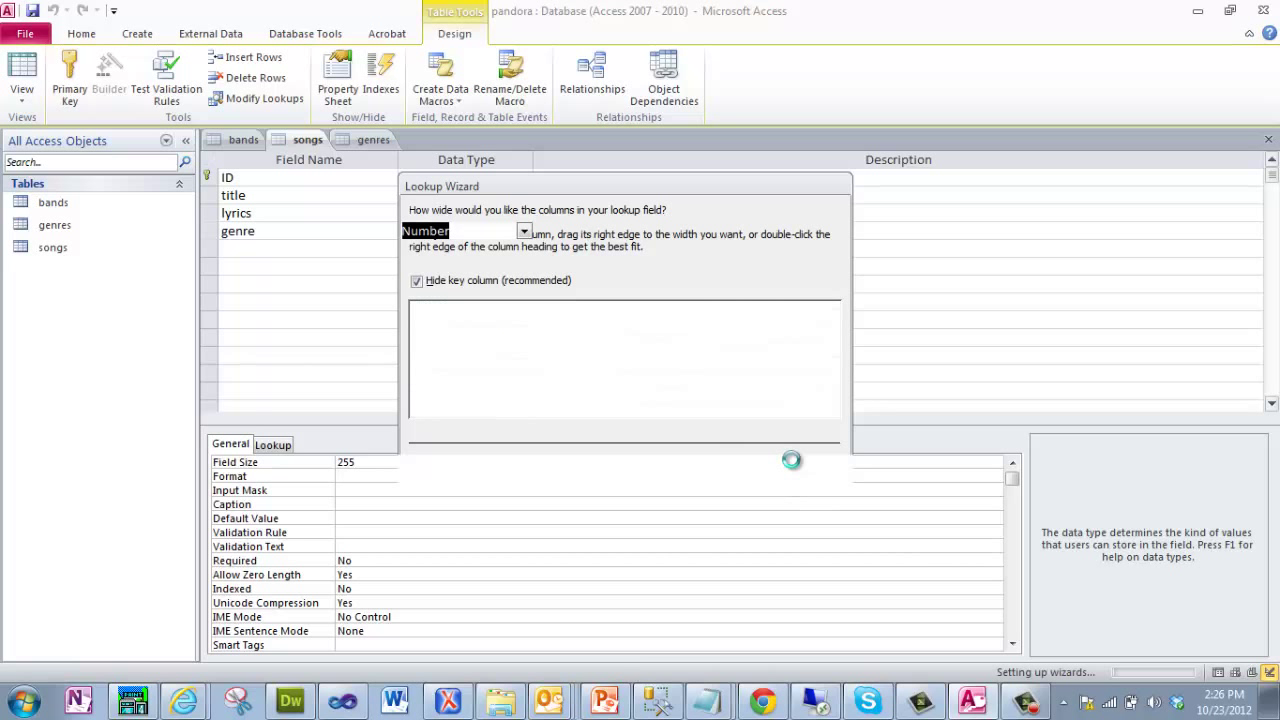
{"action": "left_click", "coordinate": [604, 397]}
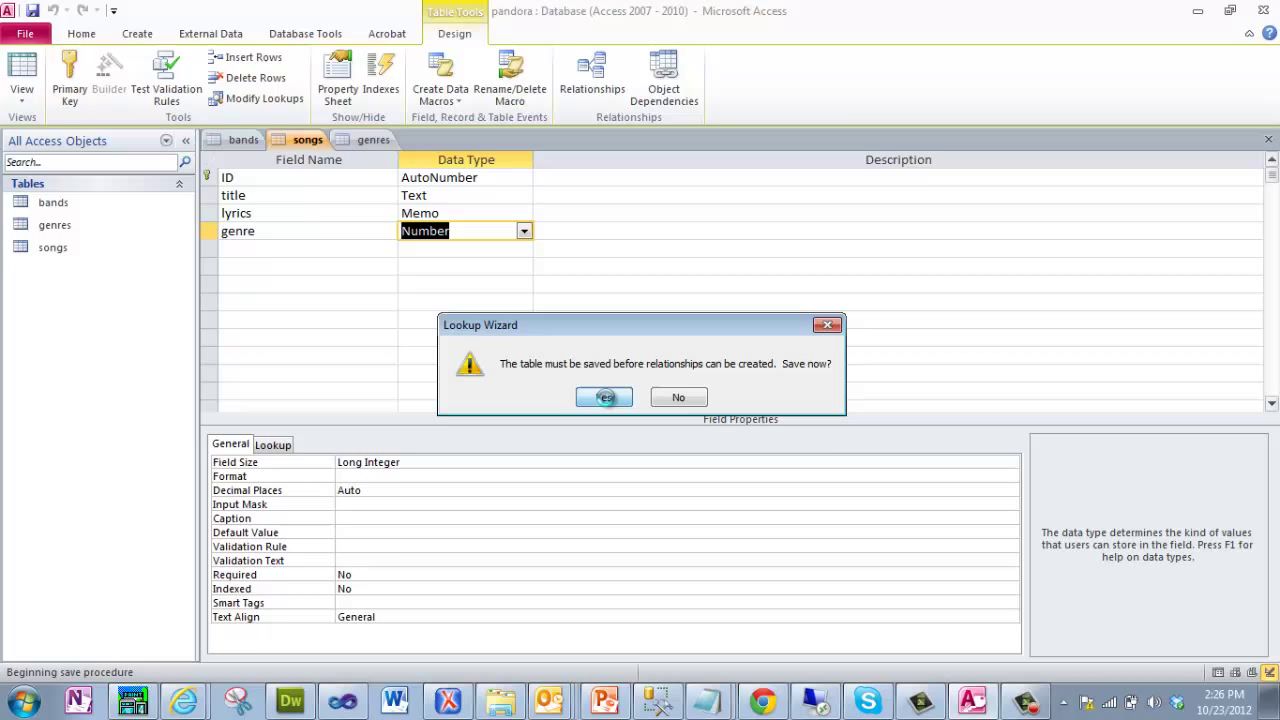
{"action": "left_click", "coordinate": [392, 296]}
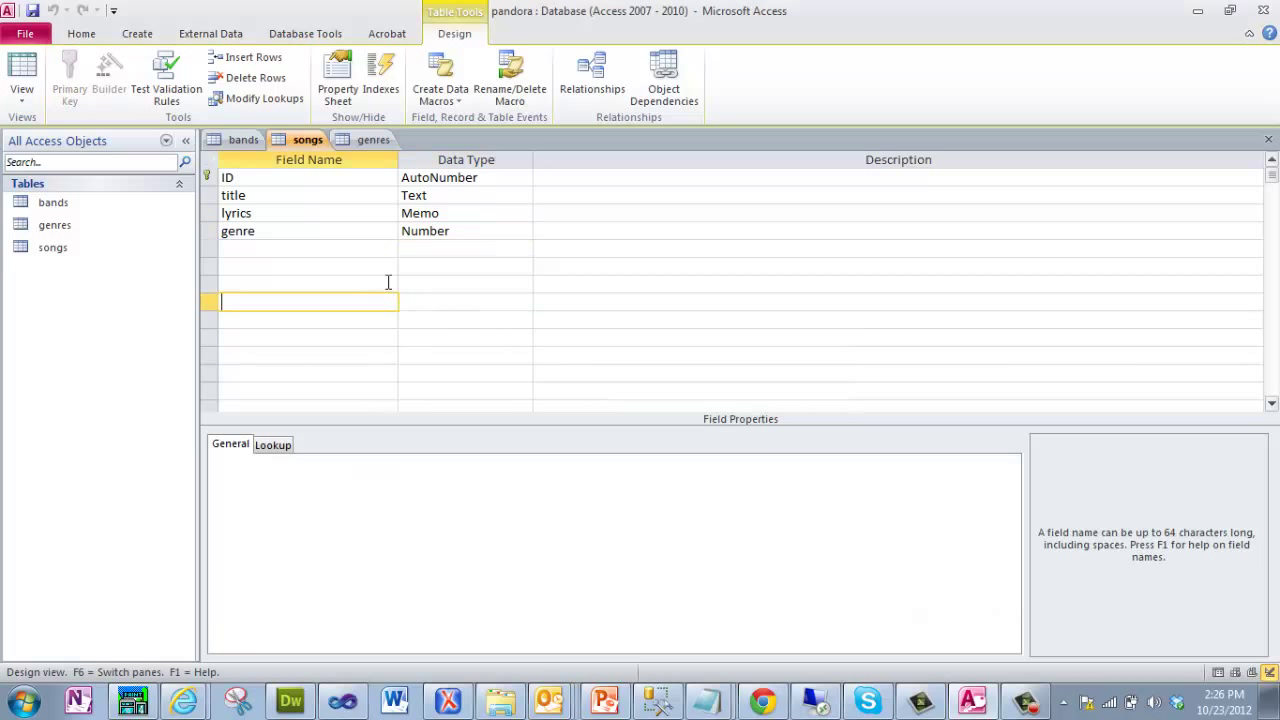
{"action": "left_click", "coordinate": [431, 230]}
{"action": "left_click", "coordinate": [287, 253]}
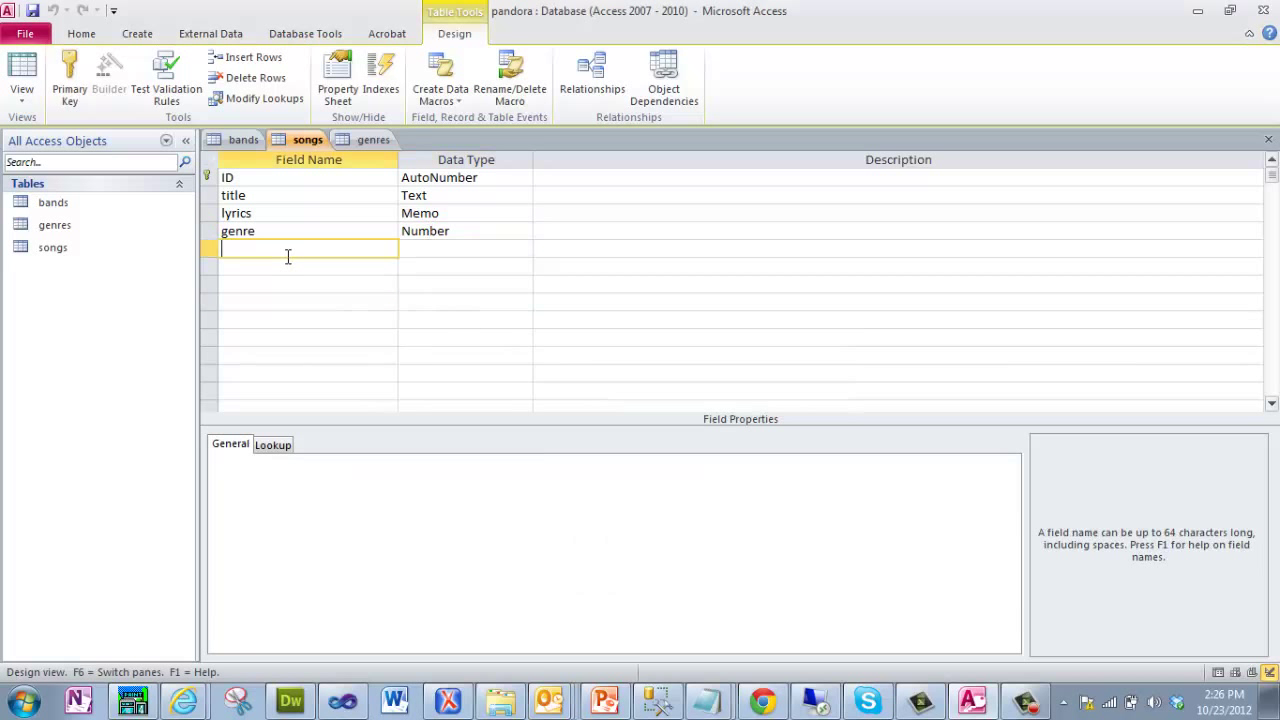
In the songs datasheet, set the genre of Steer to Indie and of King's Crossing to Alternative.
{"action": "left_click", "coordinate": [22, 68]}
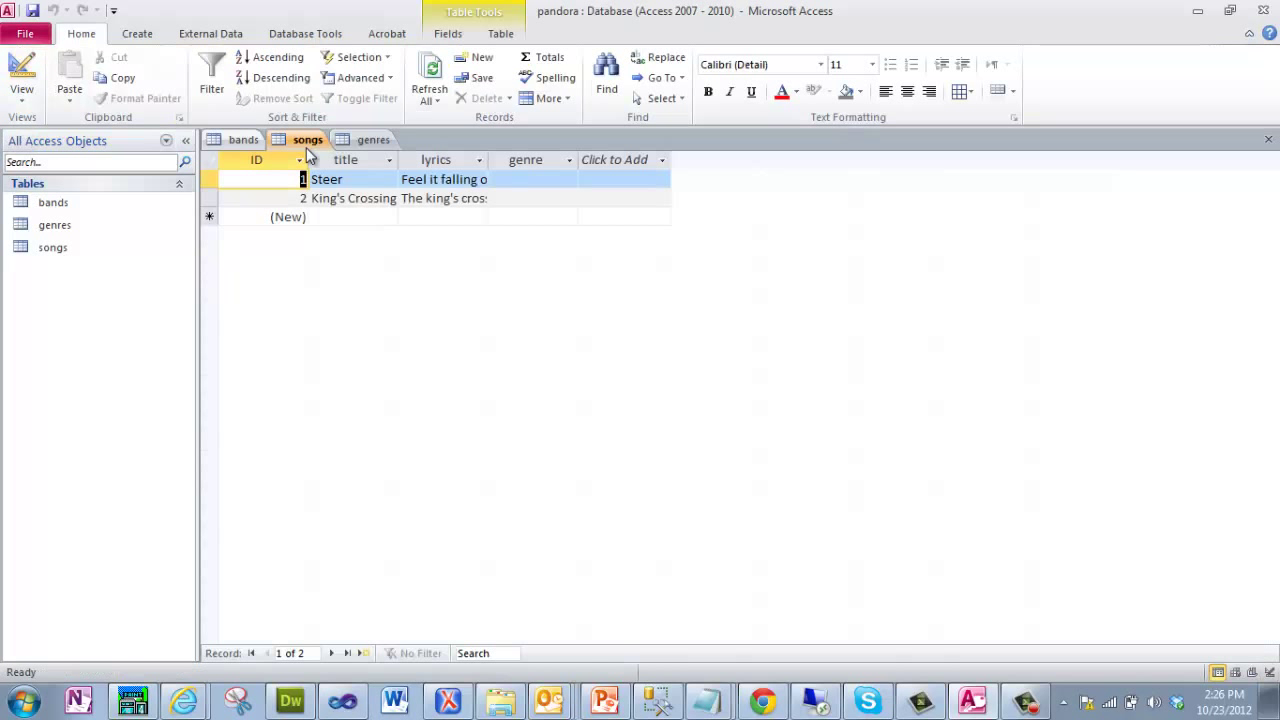
{"action": "left_click", "coordinate": [547, 180]}
{"action": "left_click", "coordinate": [568, 180]}
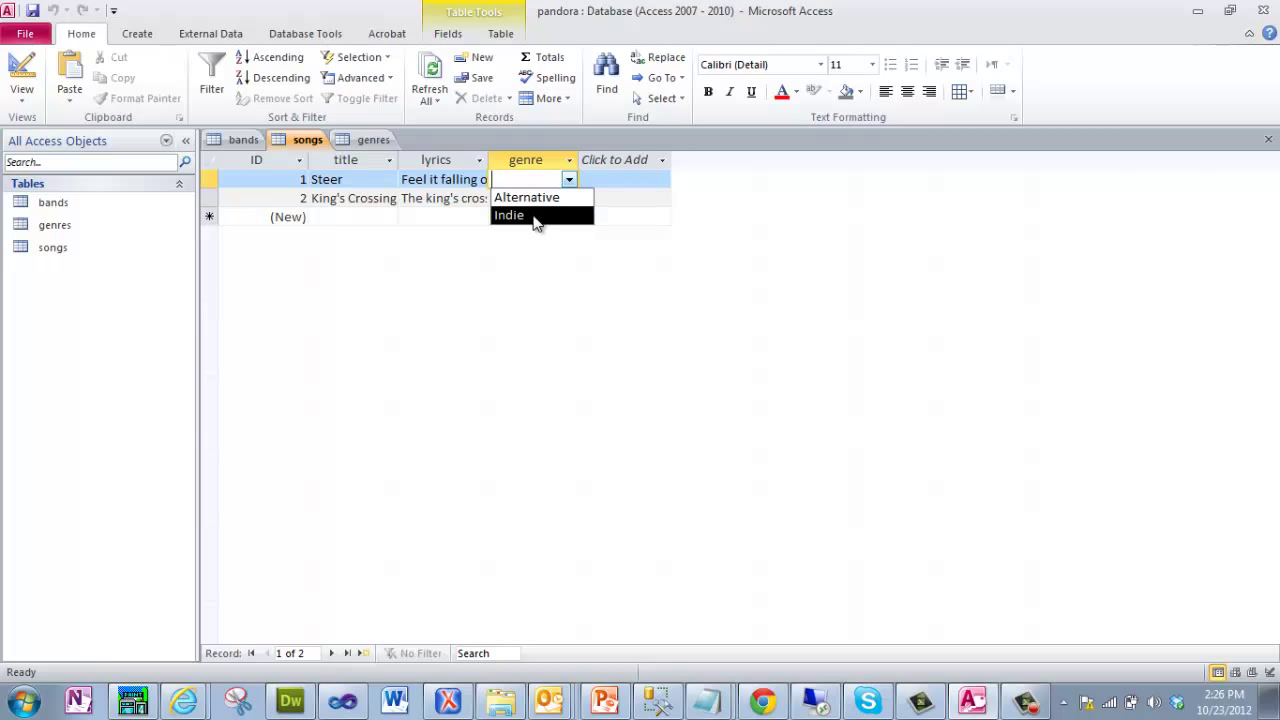
{"action": "left_click", "coordinate": [535, 216]}
{"action": "left_click", "coordinate": [575, 198]}
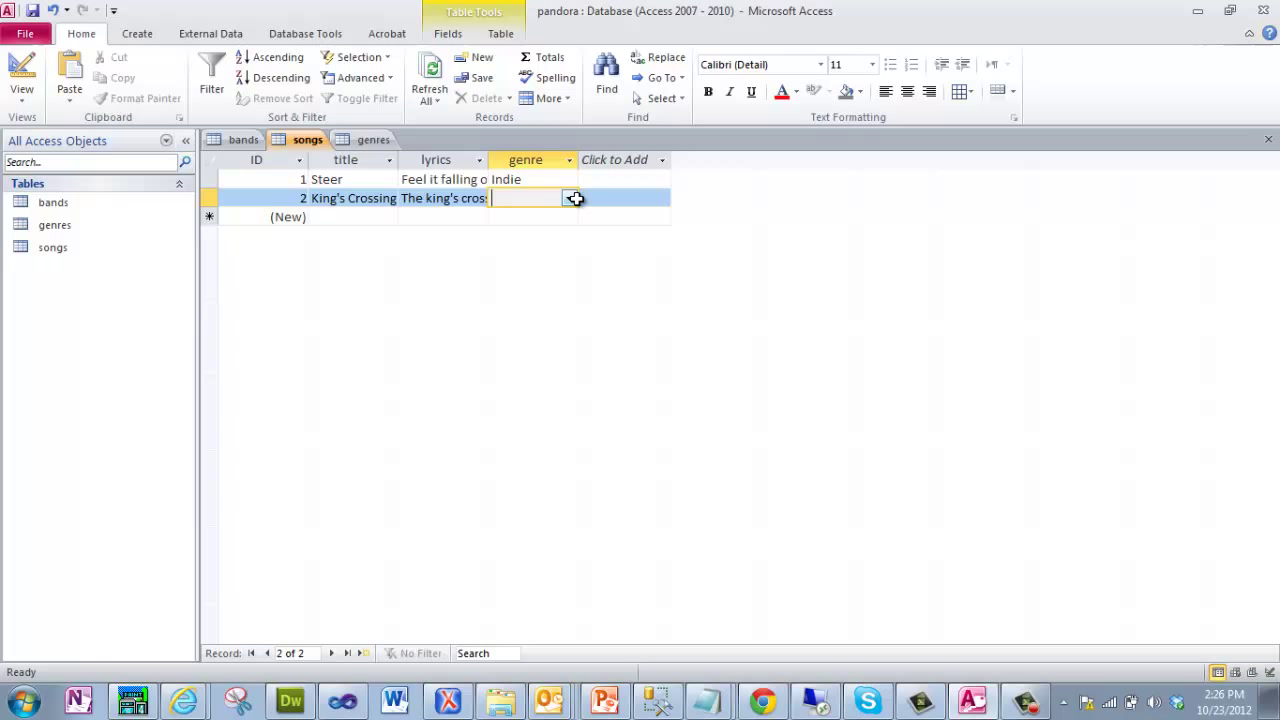
{"action": "left_click", "coordinate": [569, 199]}
{"action": "left_click", "coordinate": [560, 216]}
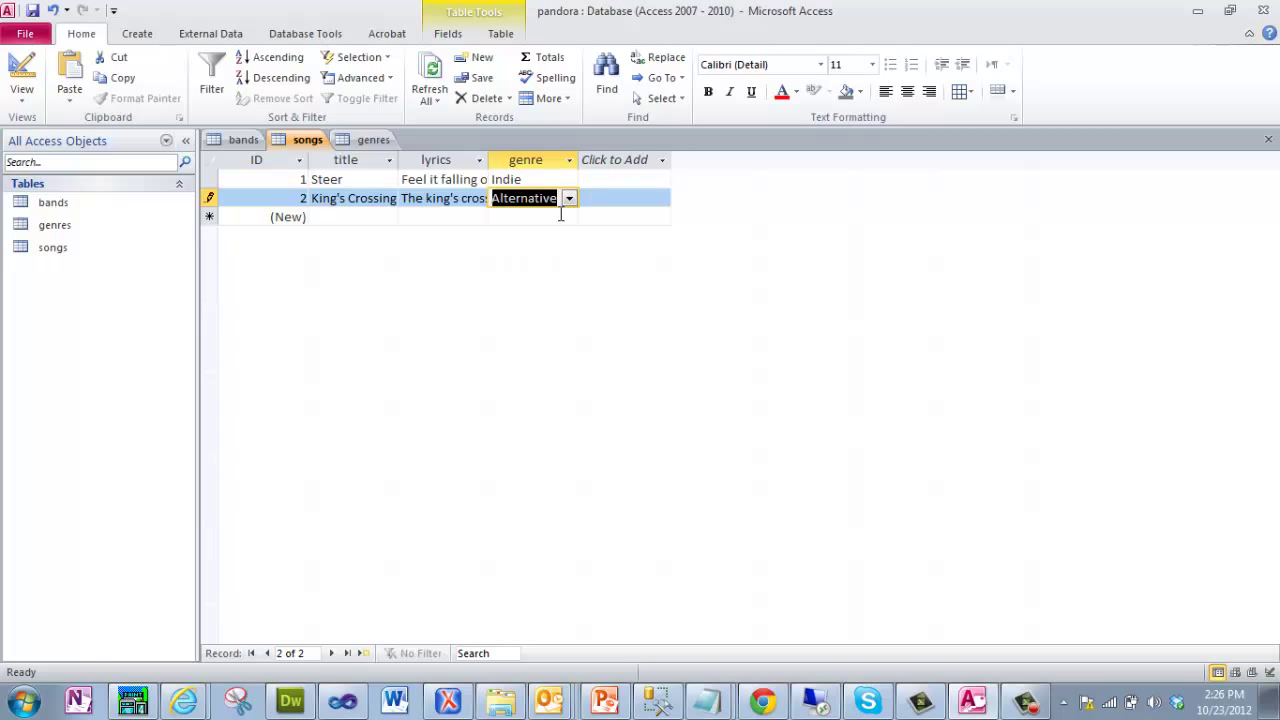
Examine the genre choices offered for a new songs record, leaving the record empty.
{"action": "left_click", "coordinate": [553, 218]}
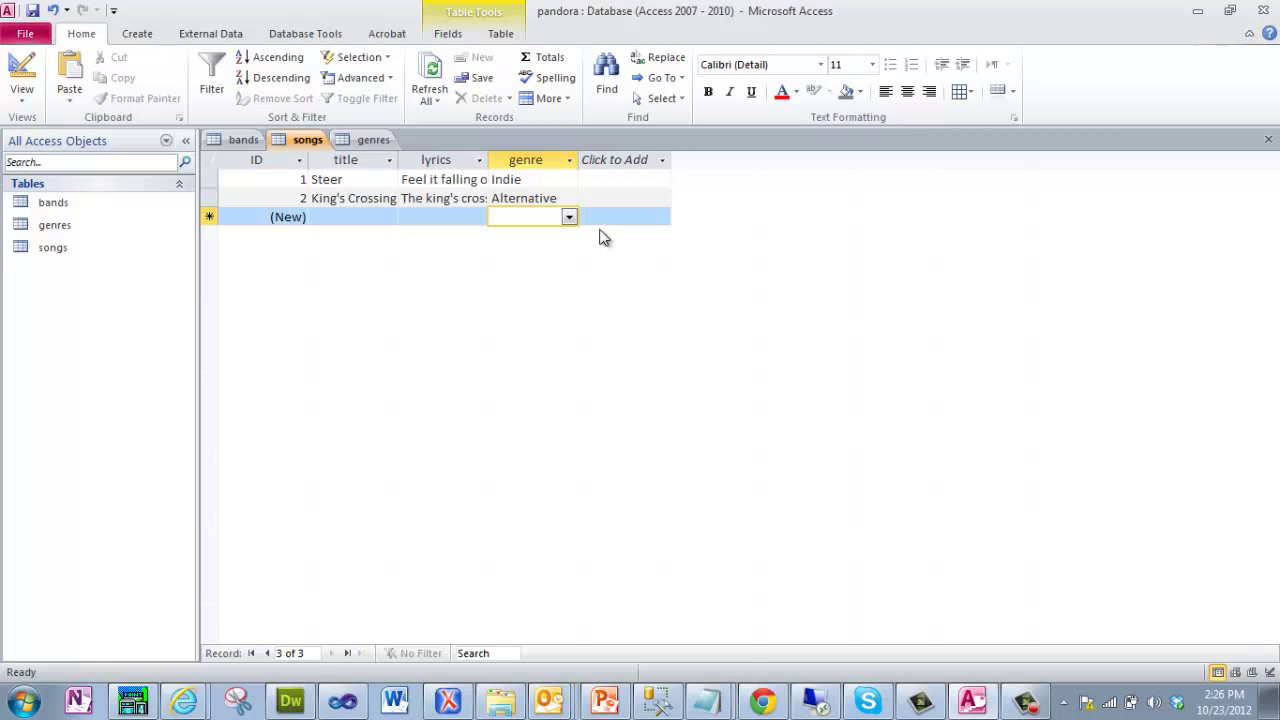
{"action": "left_click", "coordinate": [568, 217]}
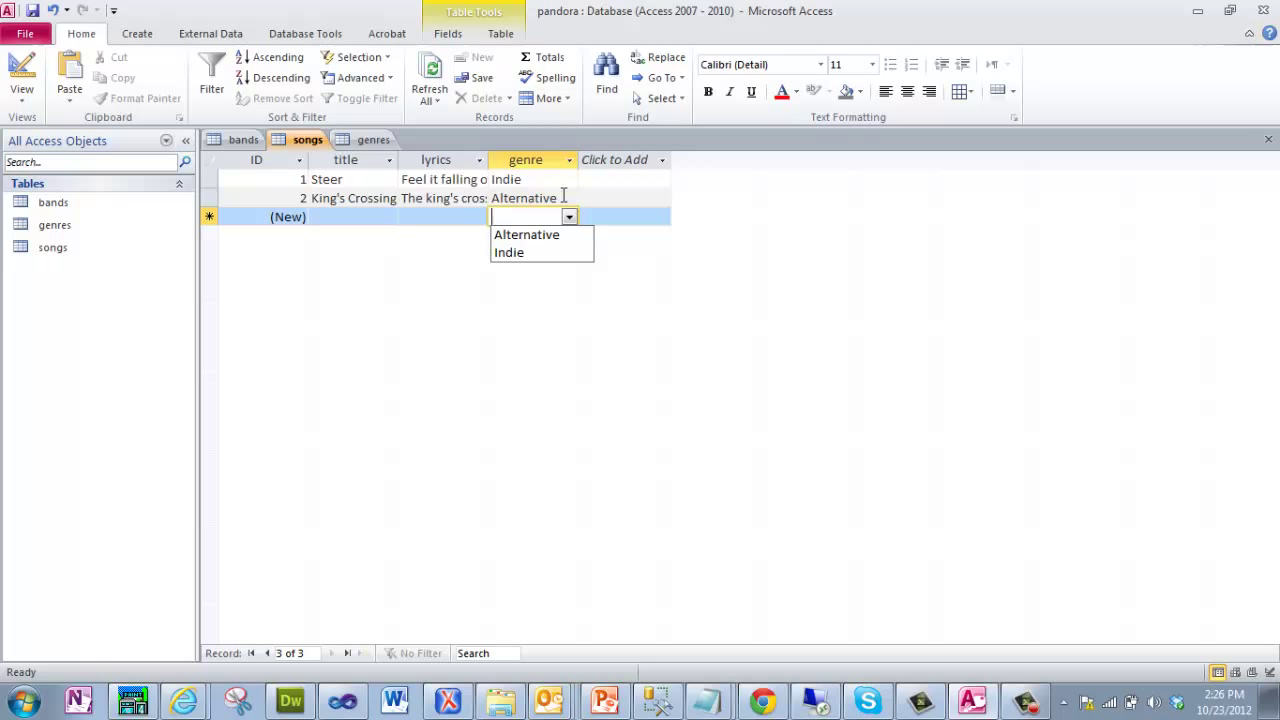
{"action": "left_click", "coordinate": [567, 199]}
{"action": "left_click", "coordinate": [588, 196]}
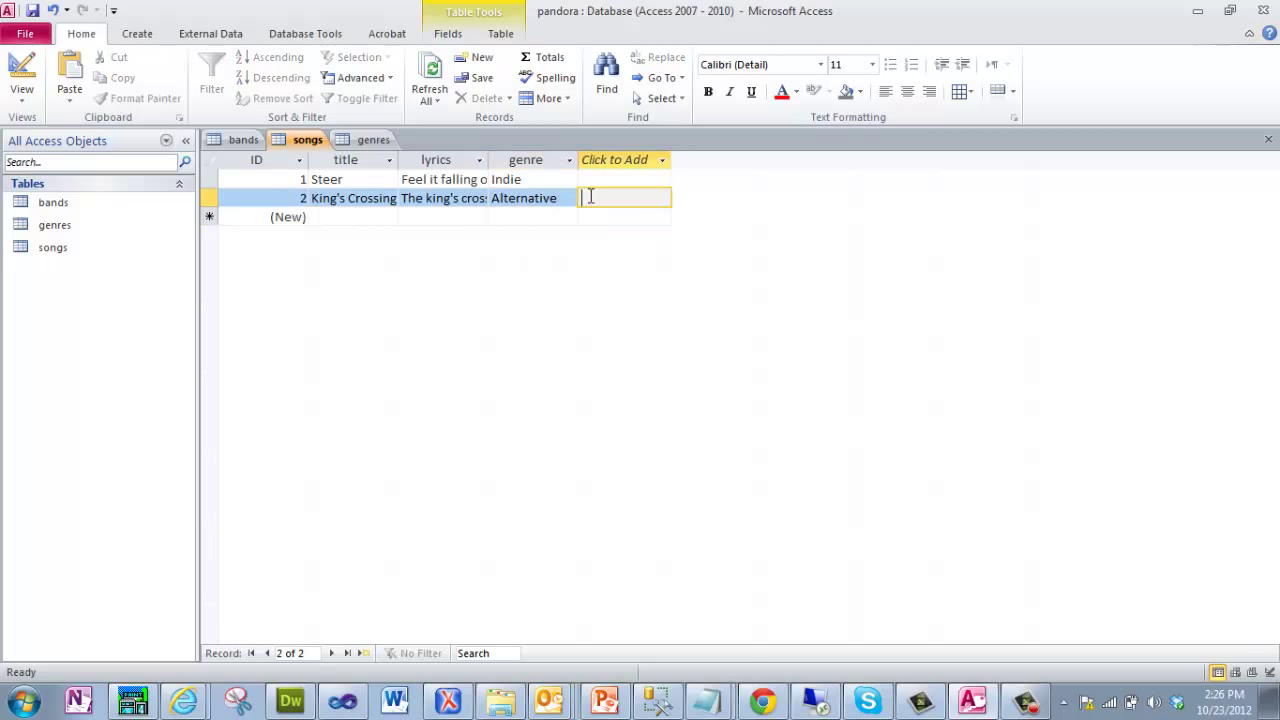
Switch to PowerPoint and examine the Song's Genre attribute and the Has relationship to Band in the Pandora Info Model.
{"action": "left_click", "coordinate": [604, 700]}
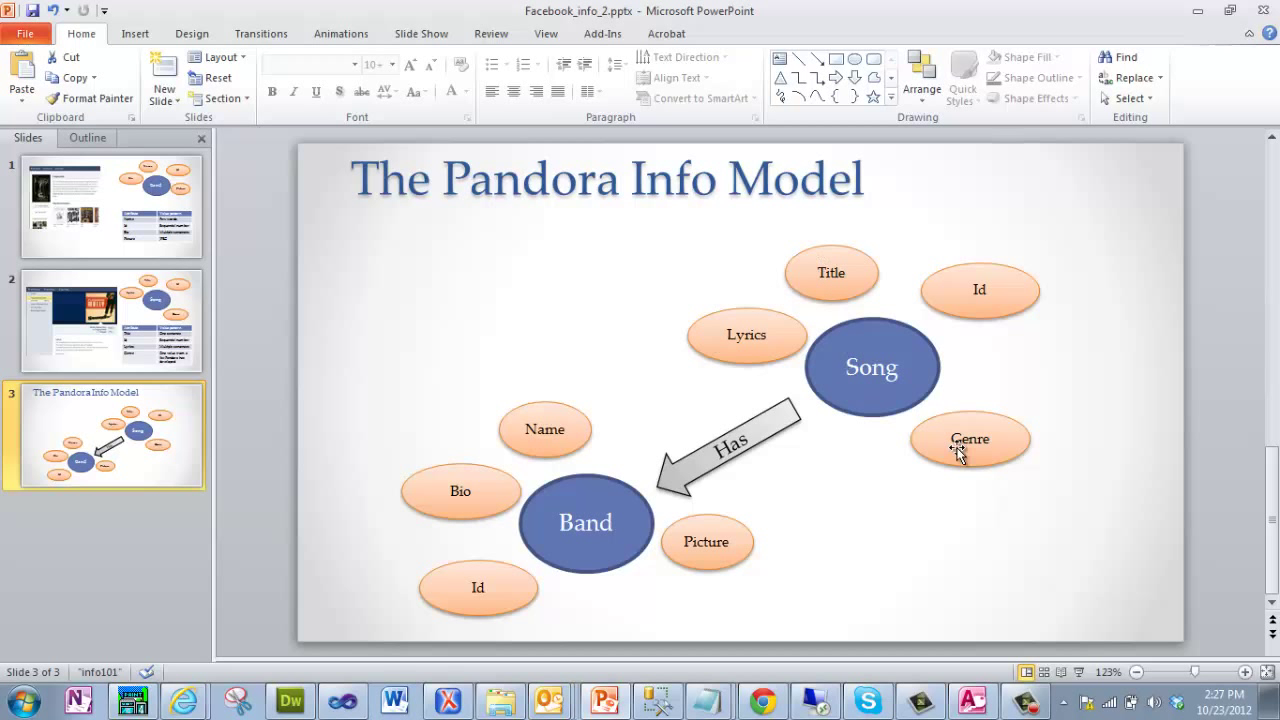
{"action": "left_click", "coordinate": [979, 448]}
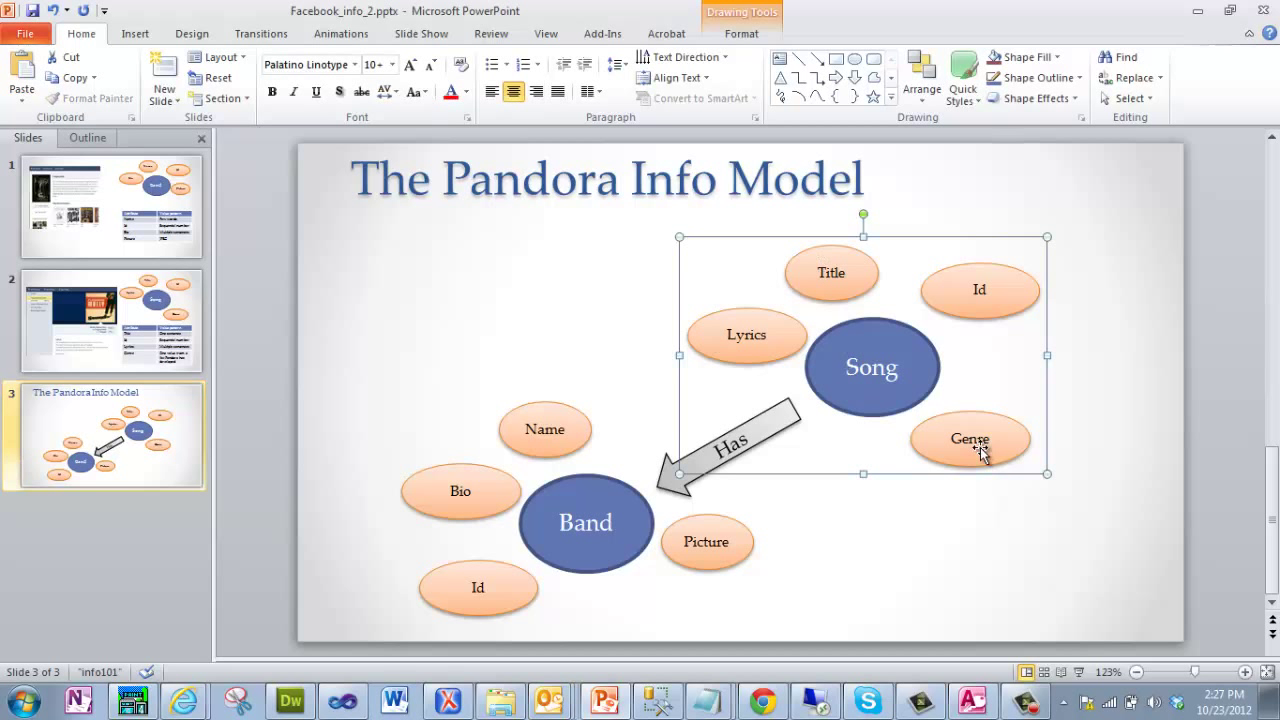
{"action": "left_click", "coordinate": [980, 448]}
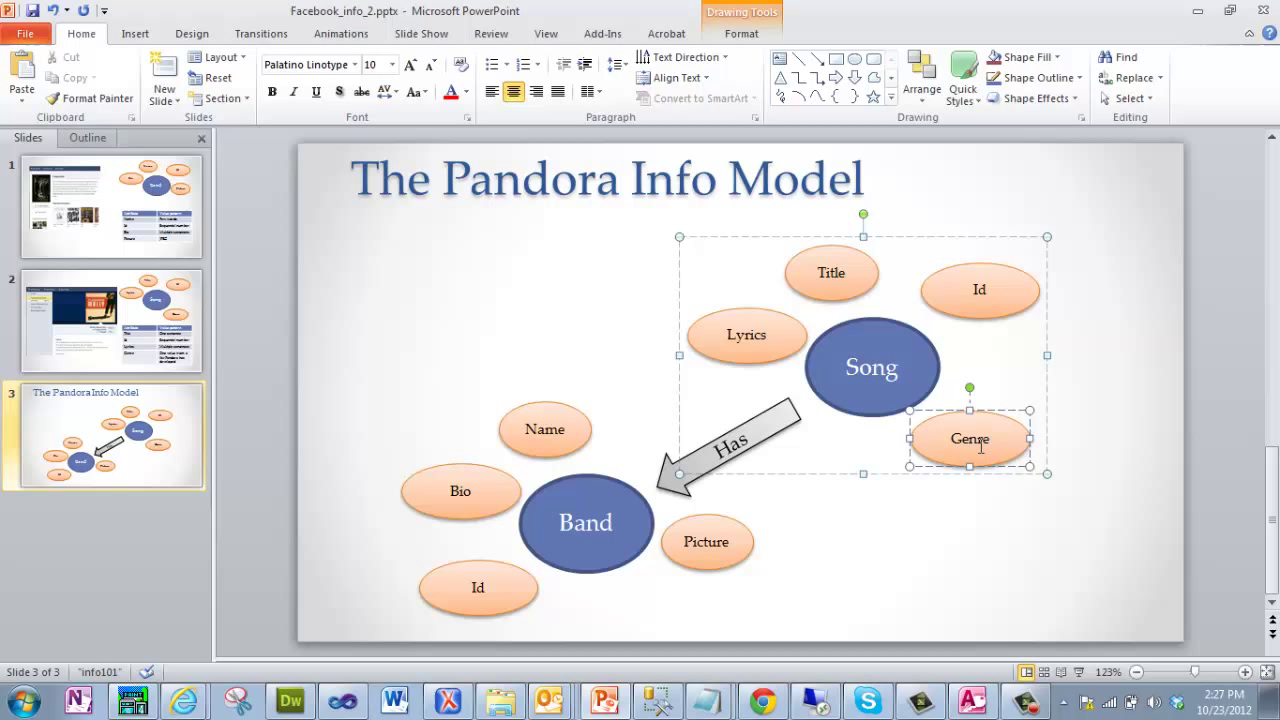
{"action": "left_click", "coordinate": [957, 518]}
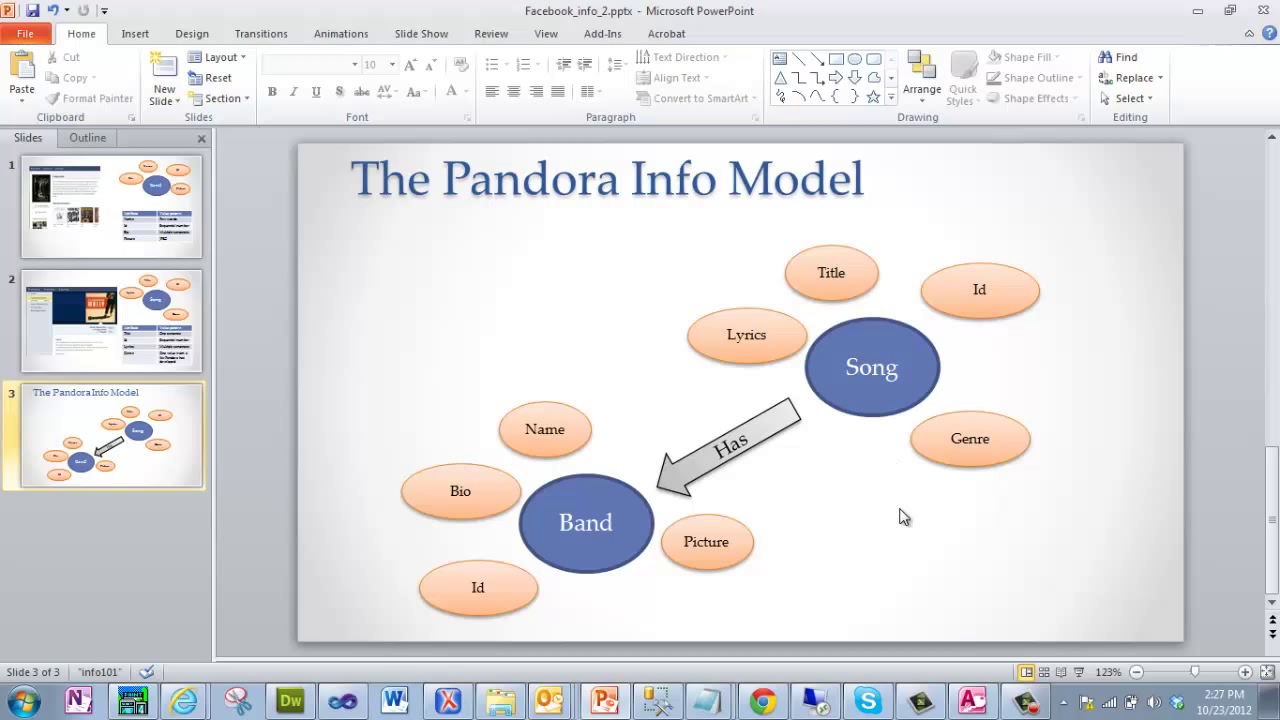
Return to Access, show the songs table's design and add a field called band after genre.
{"action": "left_click", "coordinate": [970, 701]}
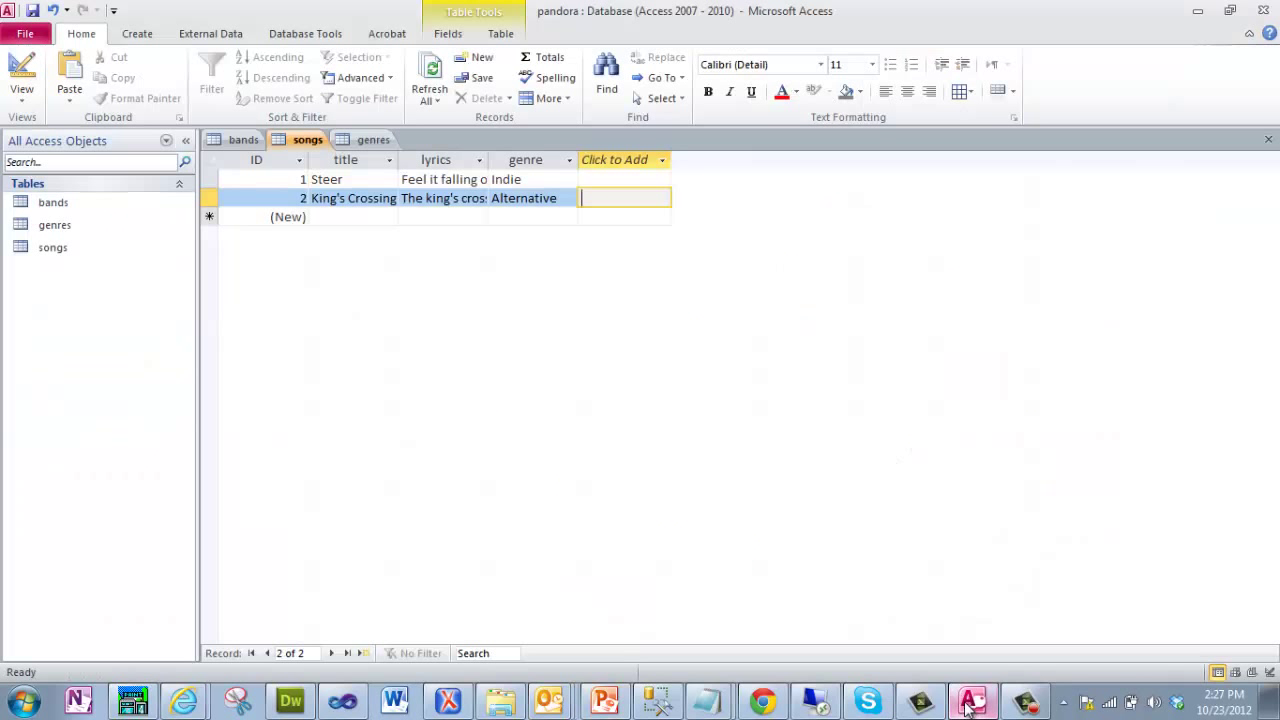
{"action": "left_click", "coordinate": [537, 218]}
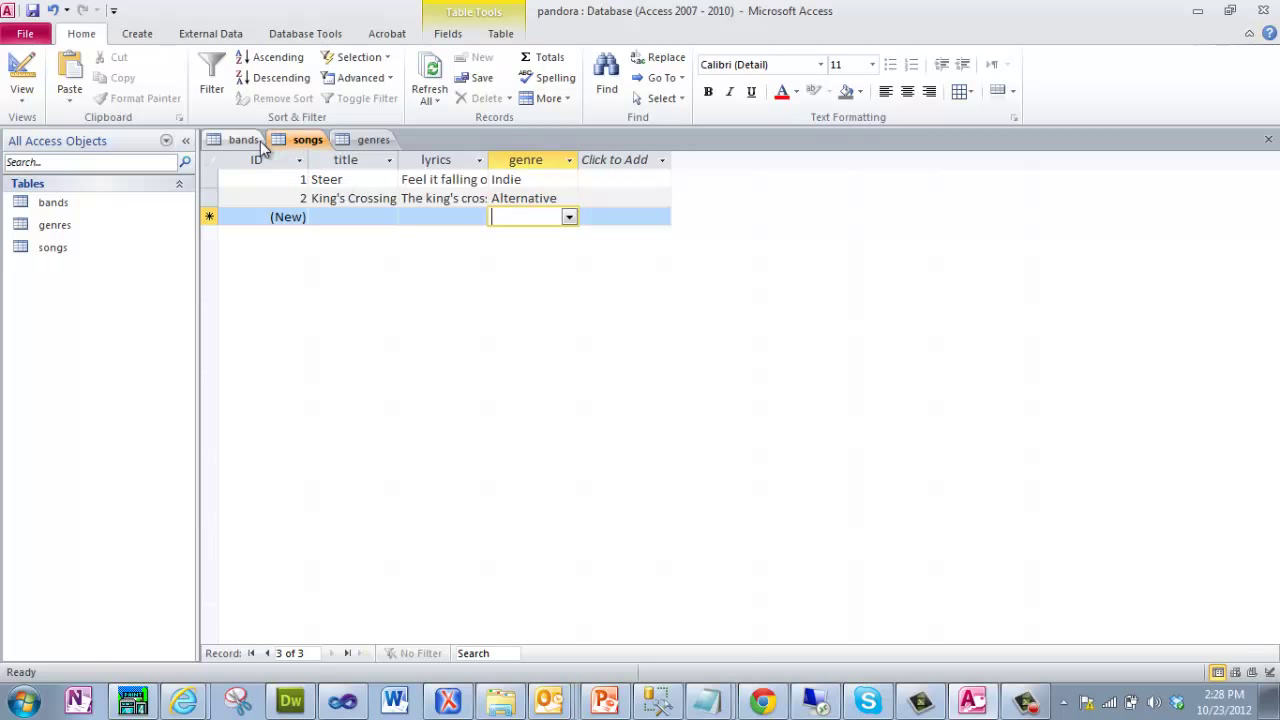
{"action": "left_click", "coordinate": [24, 88]}
{"action": "left_click", "coordinate": [23, 108]}
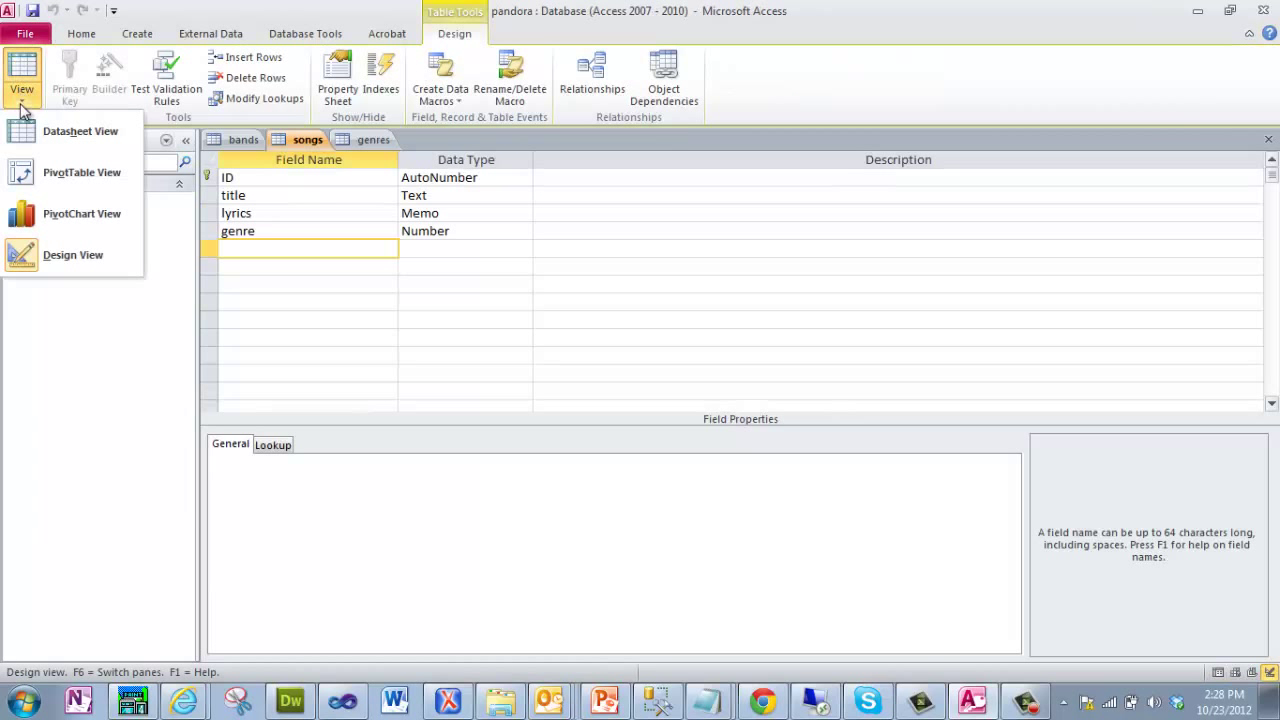
{"action": "left_click", "coordinate": [45, 246]}
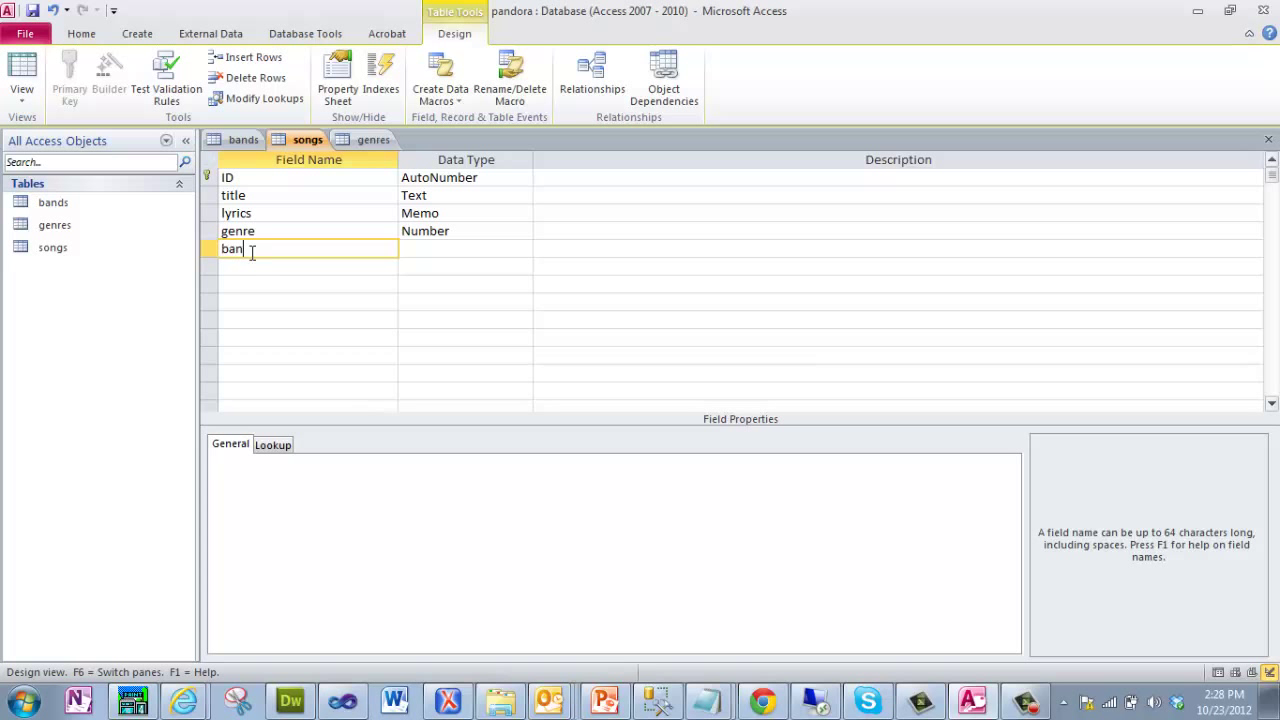
{"action": "key", "text": "Tab"}
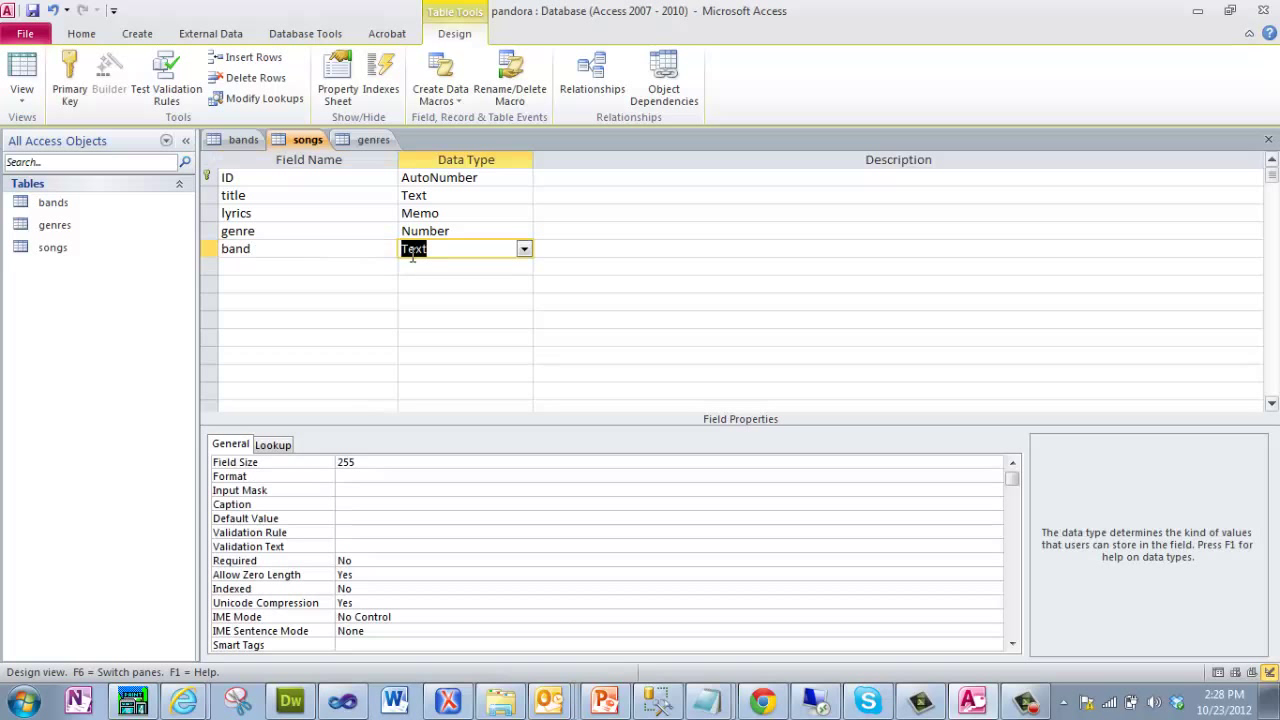
Start the Lookup Wizard as the band field's data type and have it get the values from another table or query.
{"action": "left_click", "coordinate": [524, 249]}
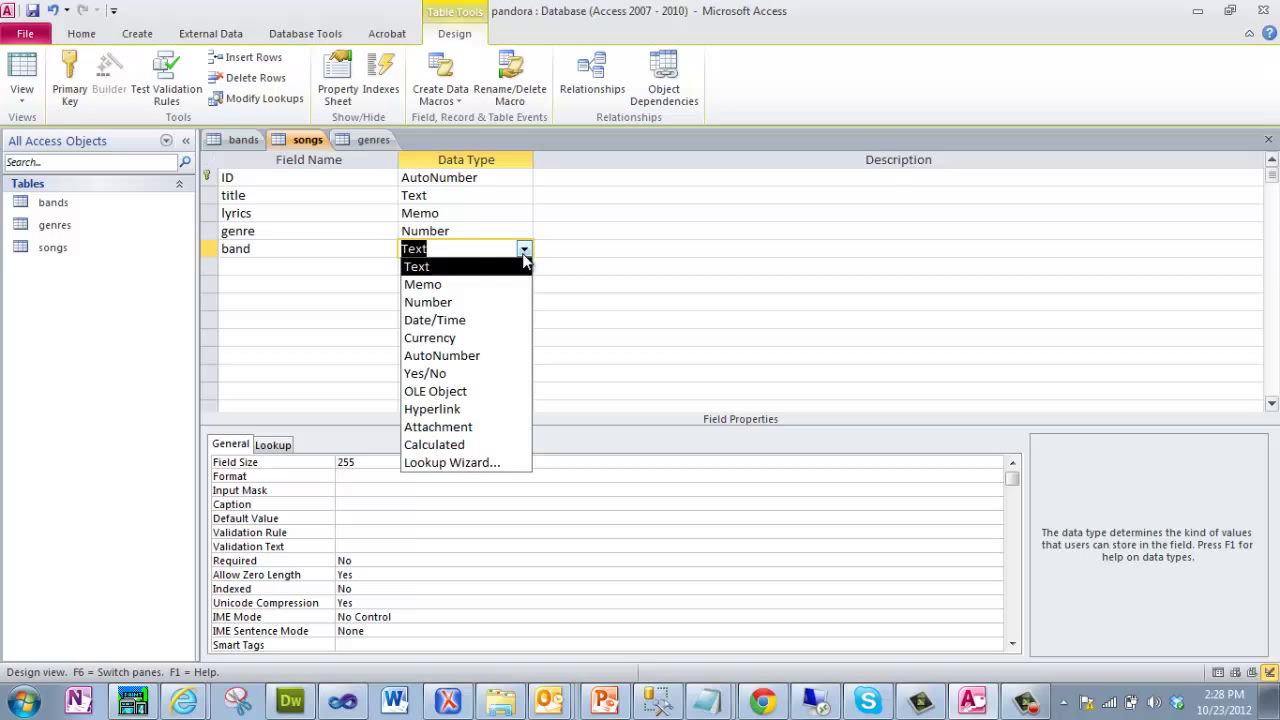
{"action": "left_click", "coordinate": [462, 464]}
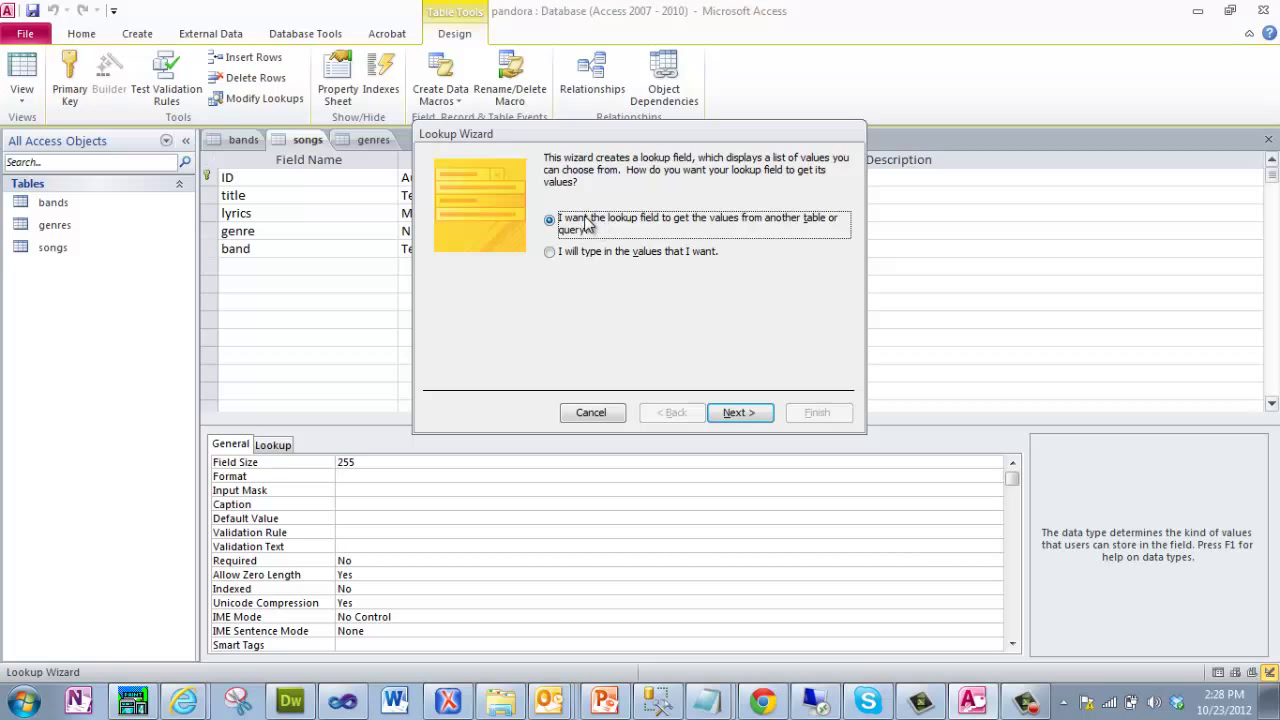
{"action": "left_click_drag", "start_coordinate": [568, 134], "coordinate": [719, 191]}
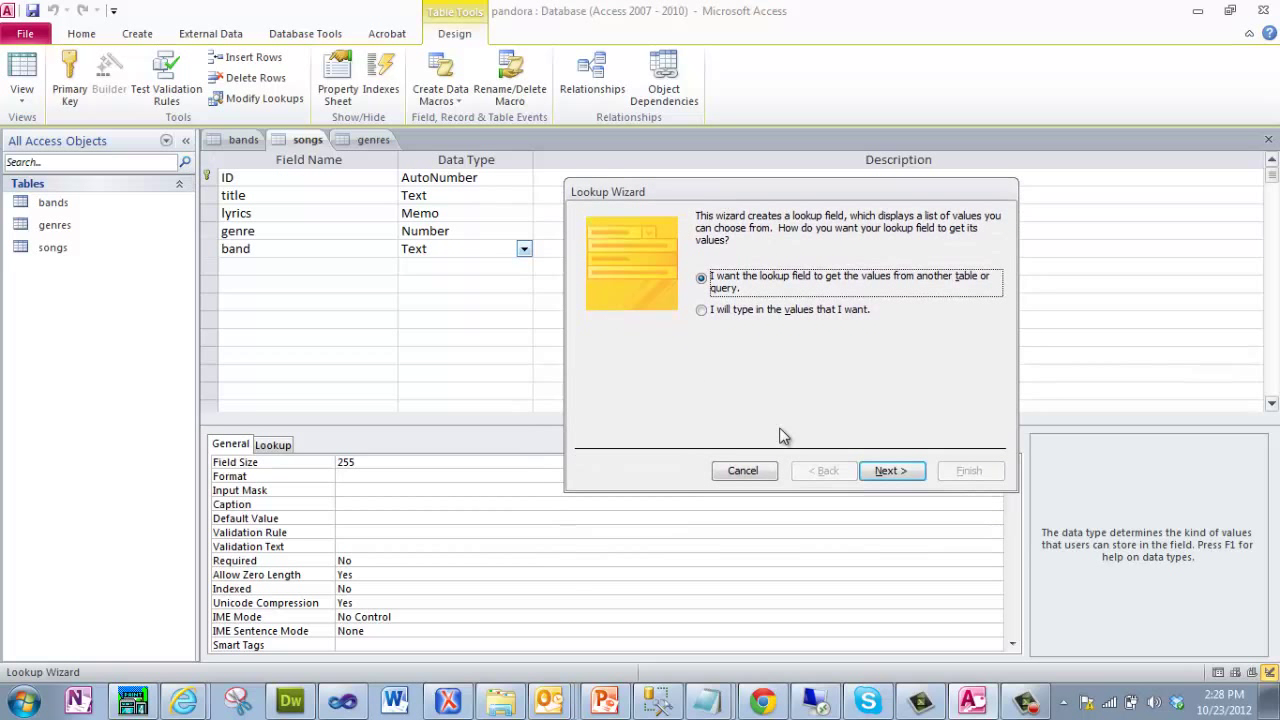
{"action": "left_click", "coordinate": [889, 470]}
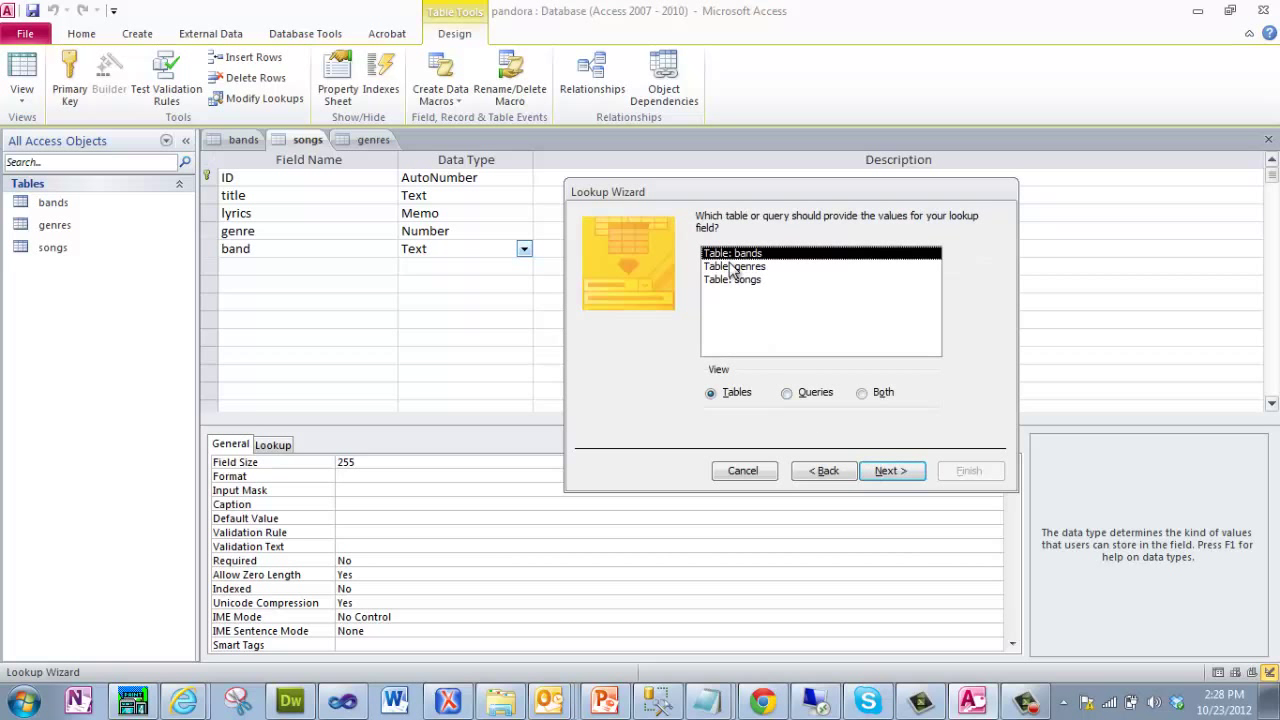
Choose the bands table as the lookup source and include its ID and name fields.
{"action": "double_click", "coordinate": [737, 253]}
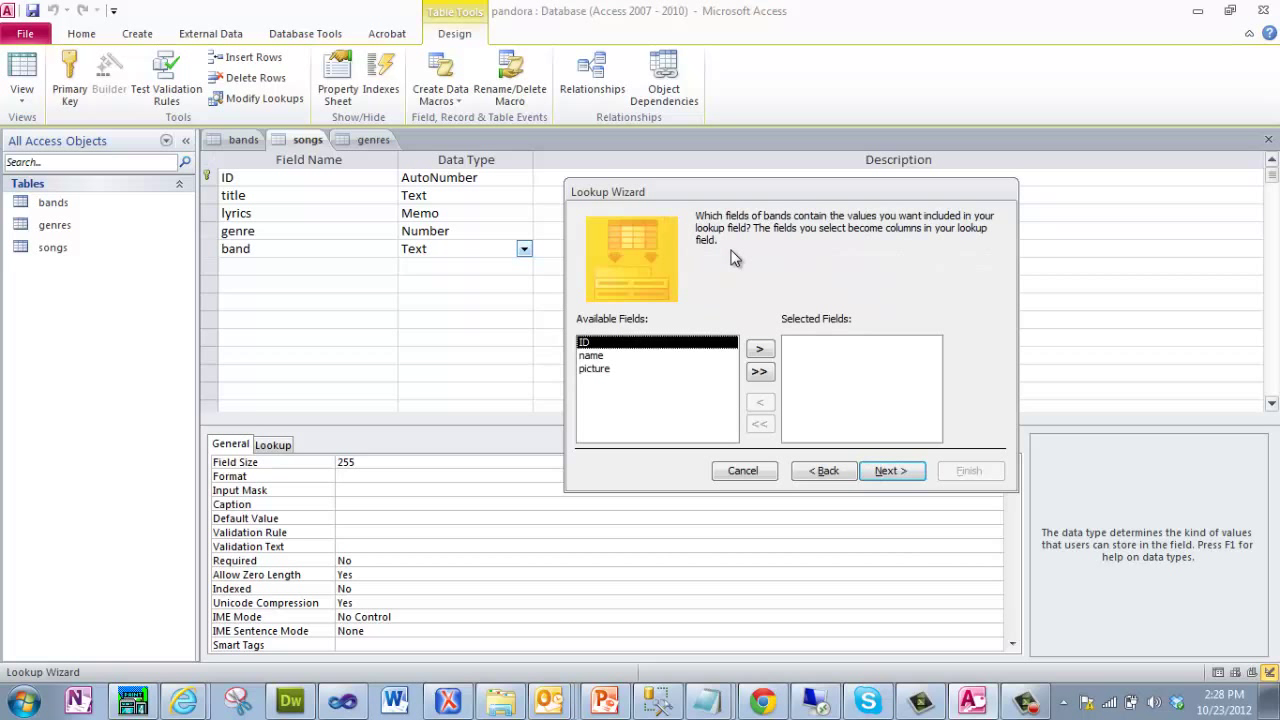
{"action": "double_click", "coordinate": [603, 343]}
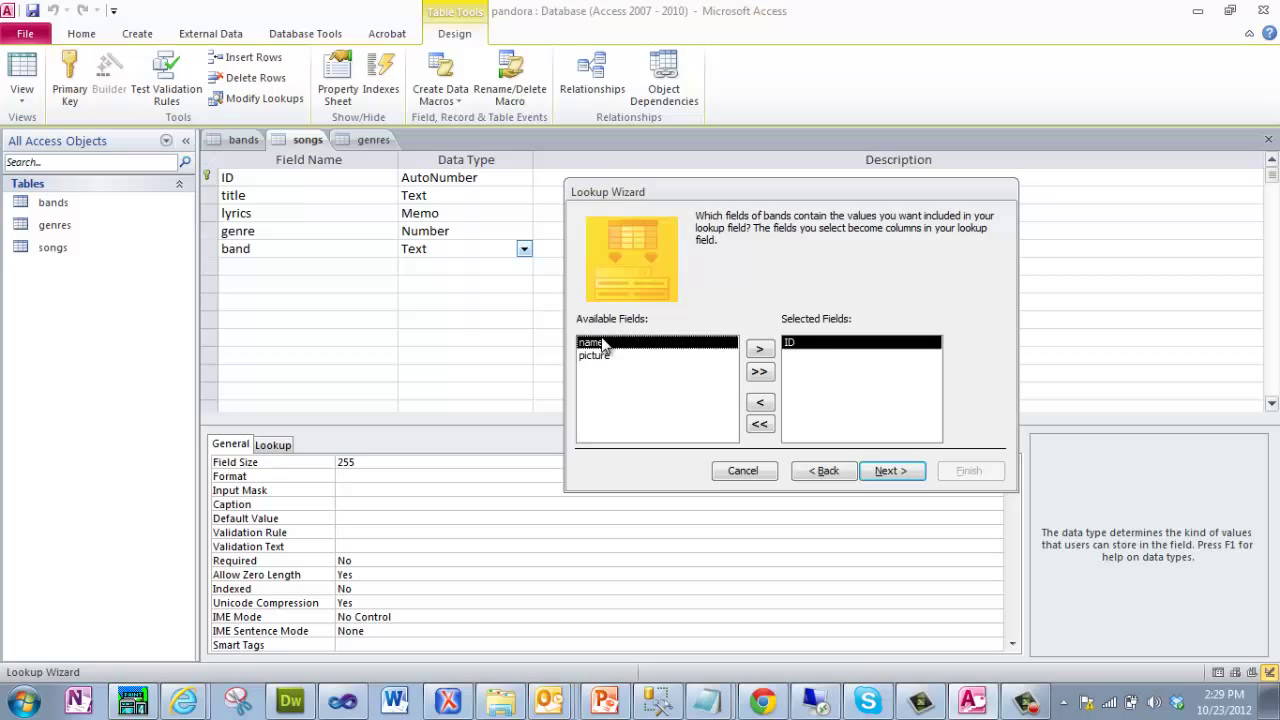
{"action": "double_click", "coordinate": [605, 343]}
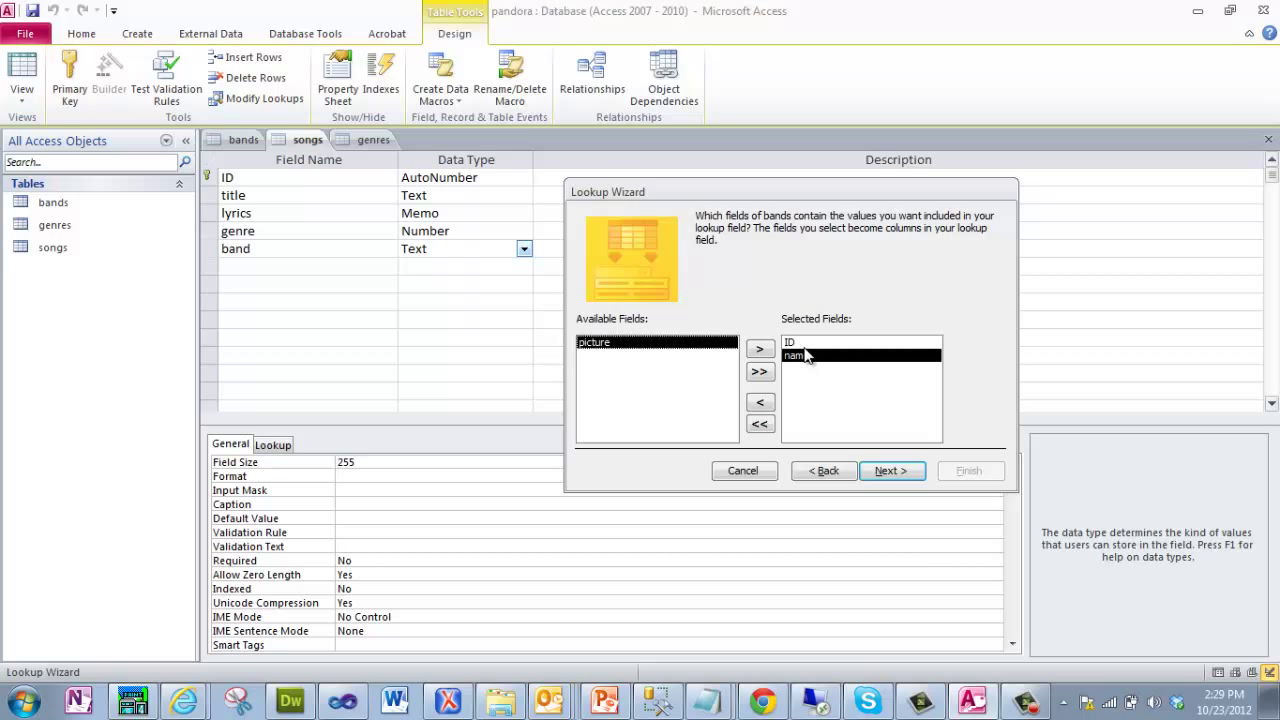
{"action": "left_click", "coordinate": [885, 471]}
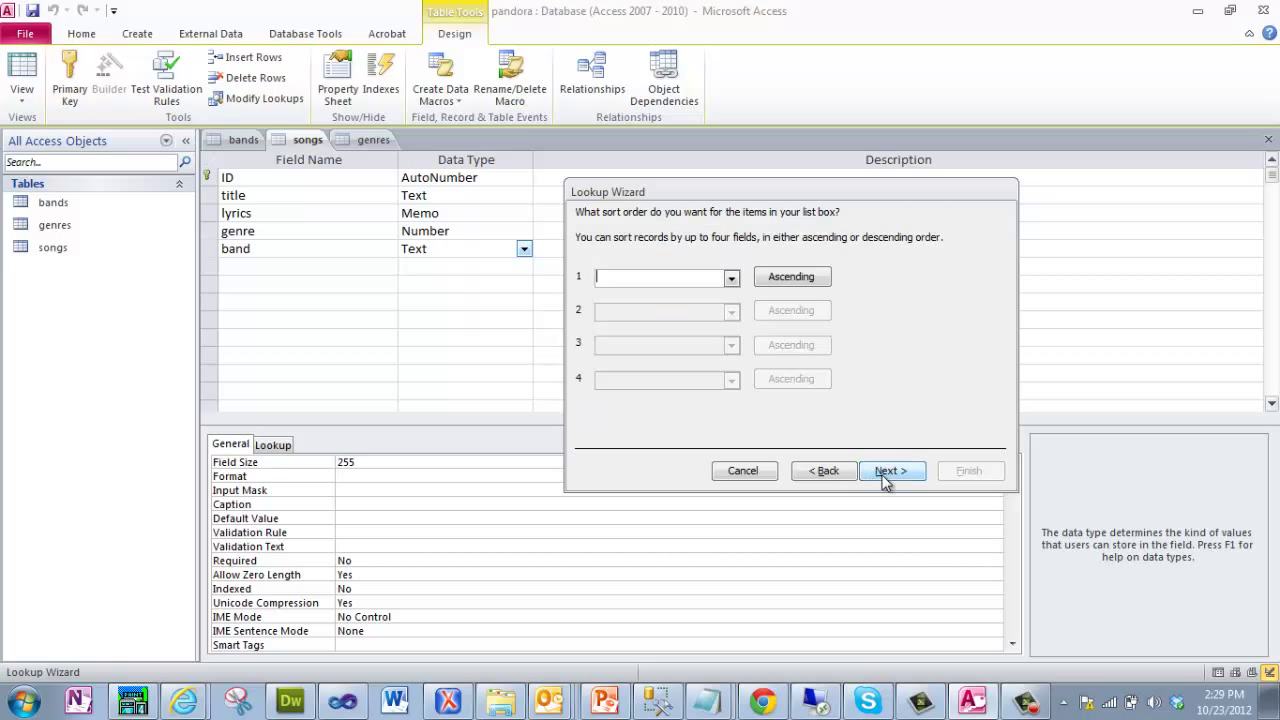
Sort the band lookup list by name in ascending order, then finish the wizard and save the songs table.
{"action": "left_click", "coordinate": [732, 278]}
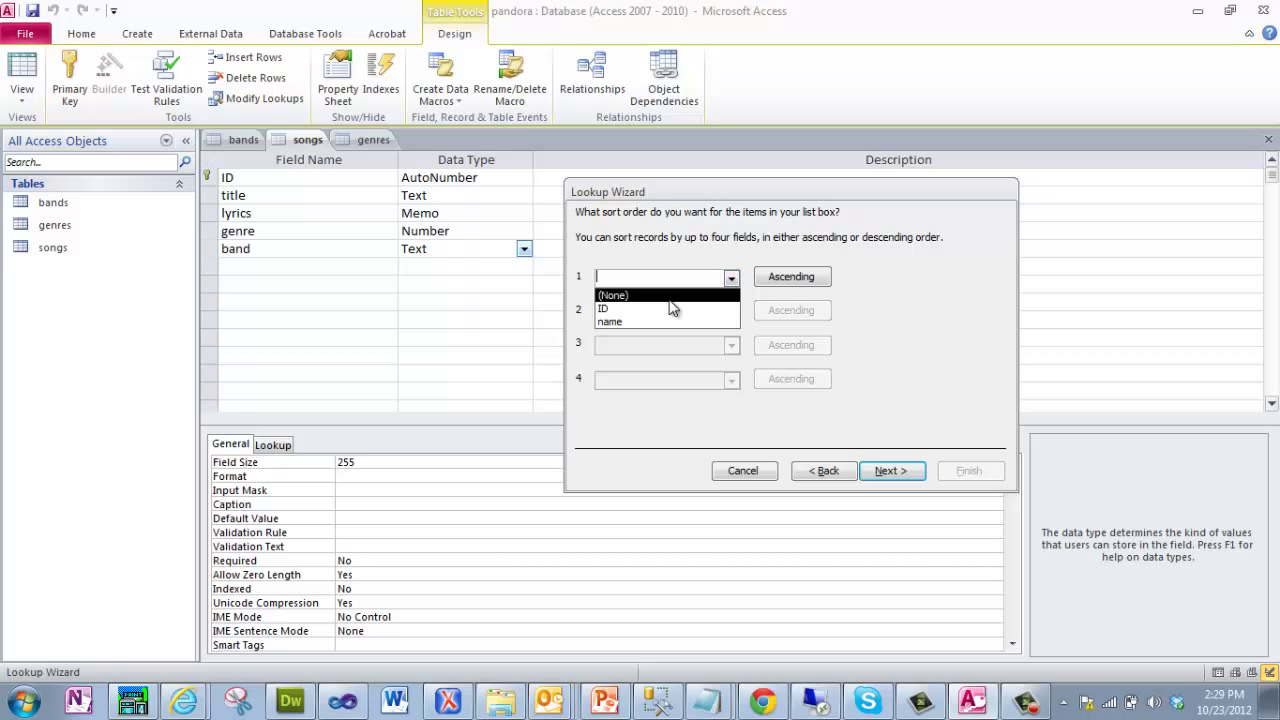
{"action": "left_click", "coordinate": [634, 322]}
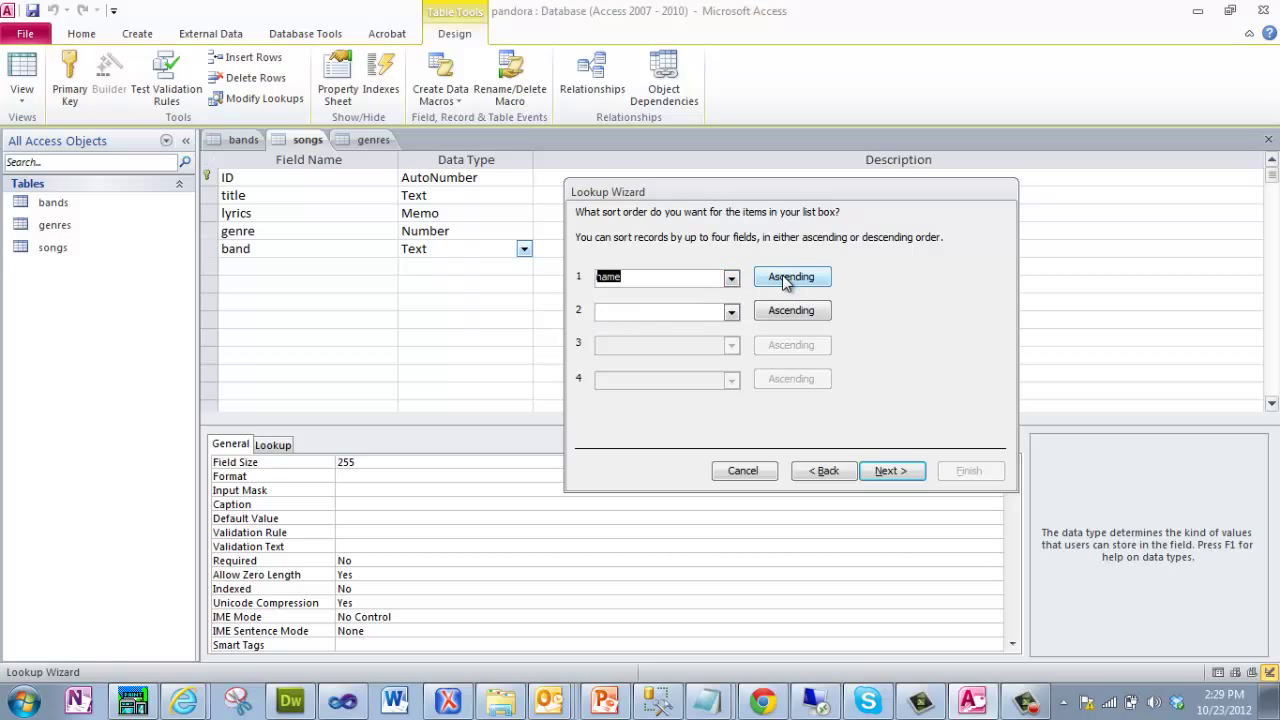
{"action": "left_click", "coordinate": [887, 470]}
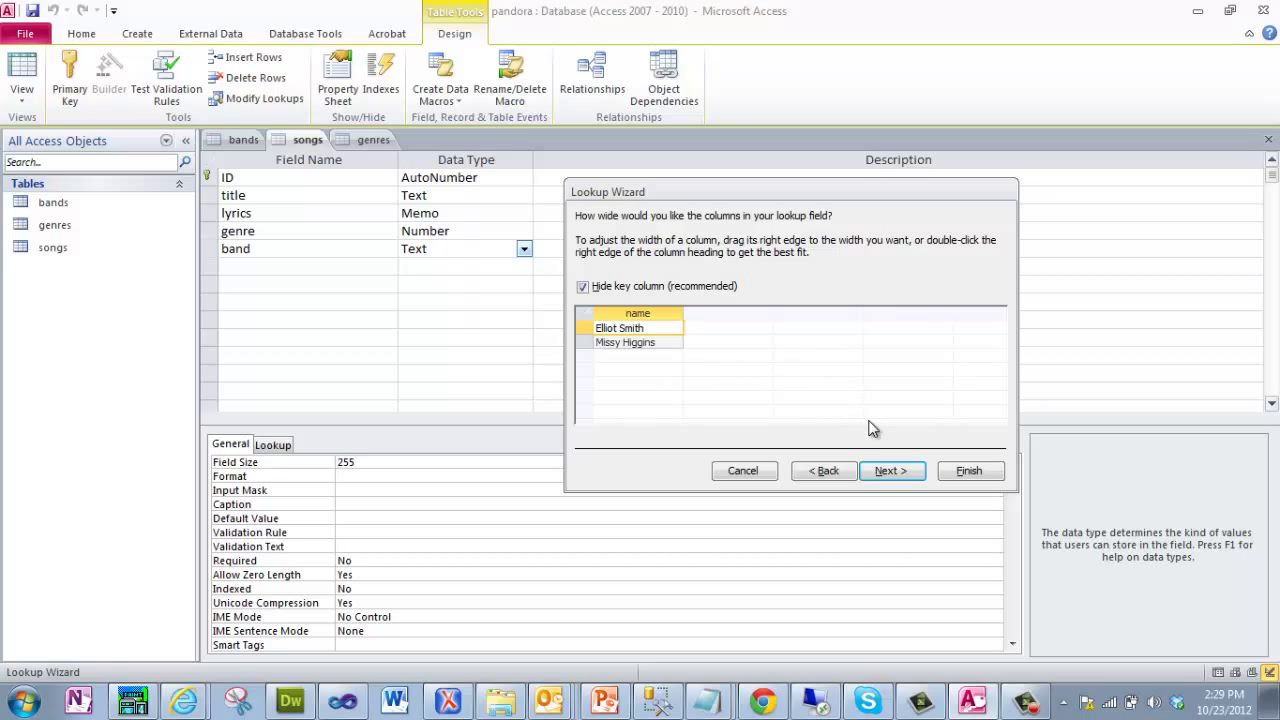
{"action": "left_click", "coordinate": [965, 470]}
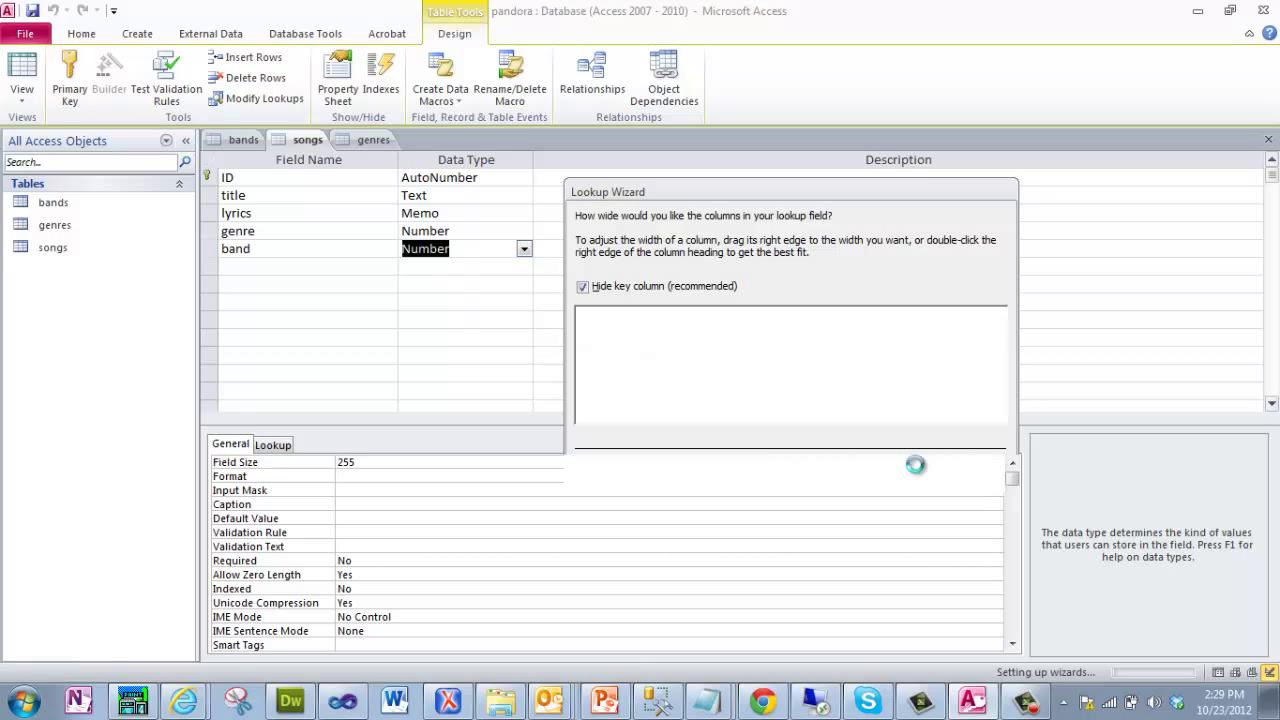
{"action": "left_click", "coordinate": [597, 398]}
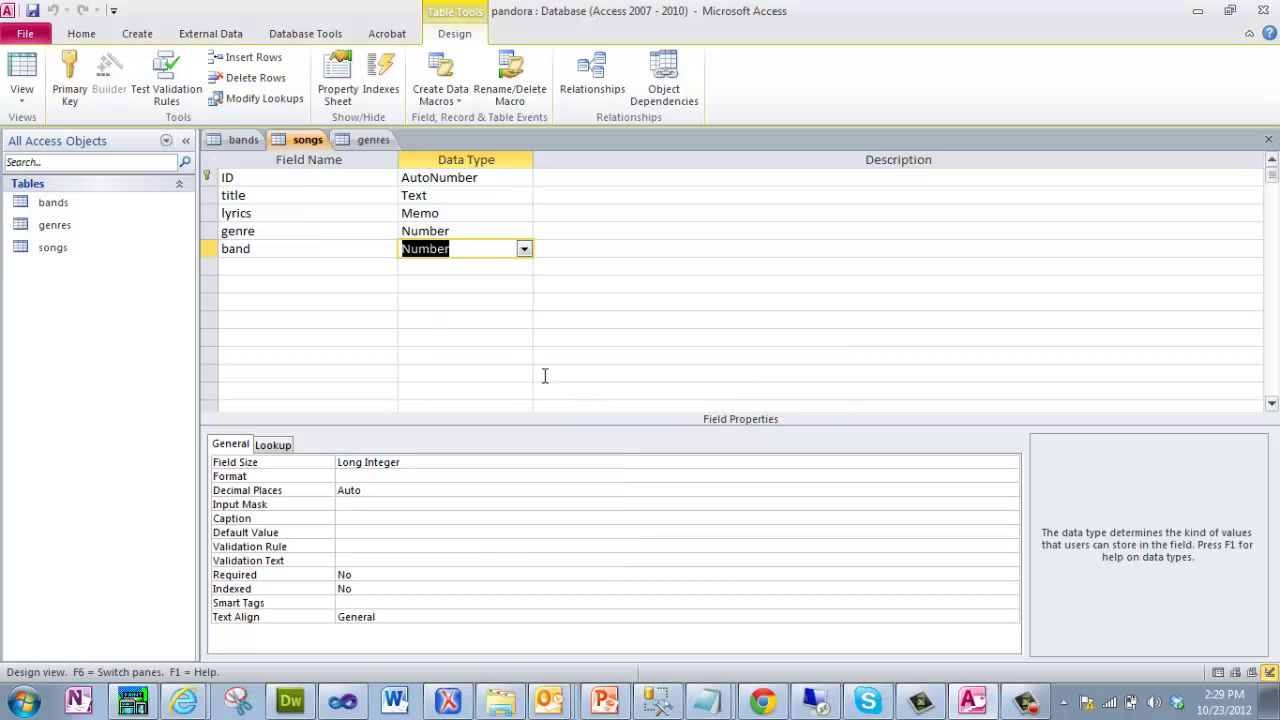
Show the songs table's records and set the band to Missy Higgins for Steer and Elliot Smith for King's Crossing.
{"action": "left_click", "coordinate": [20, 72]}
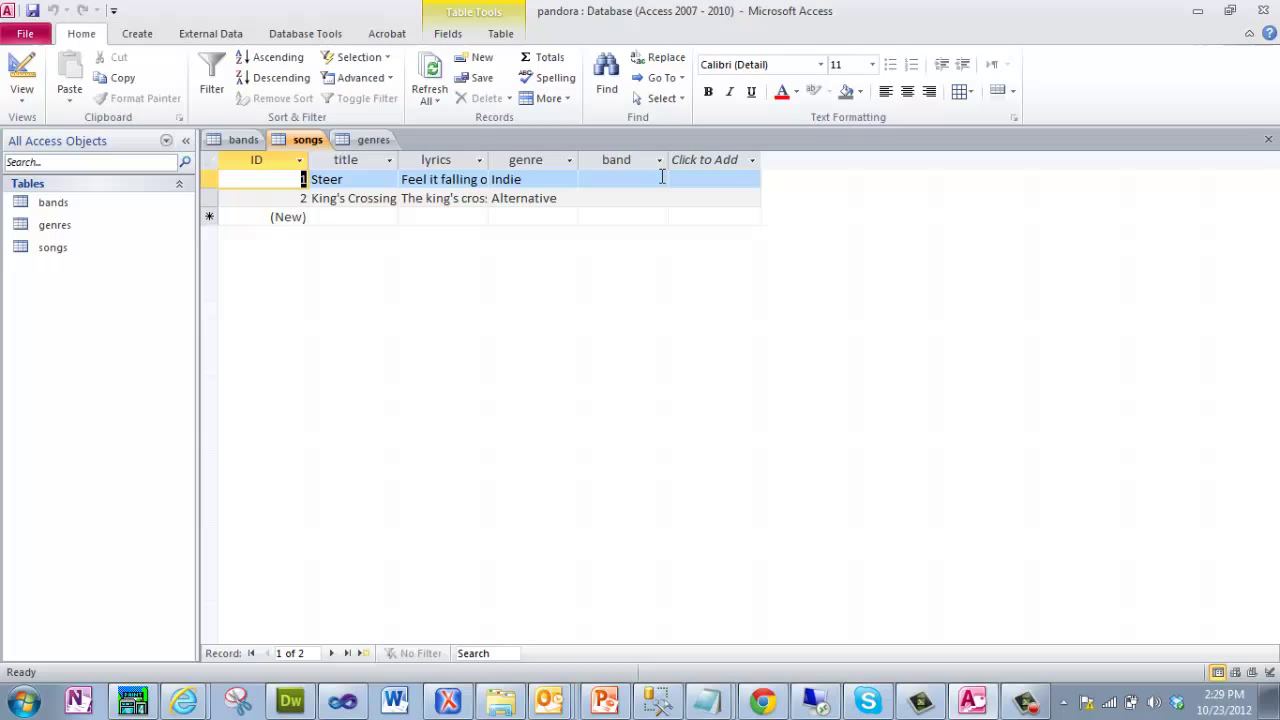
{"action": "left_click", "coordinate": [659, 179]}
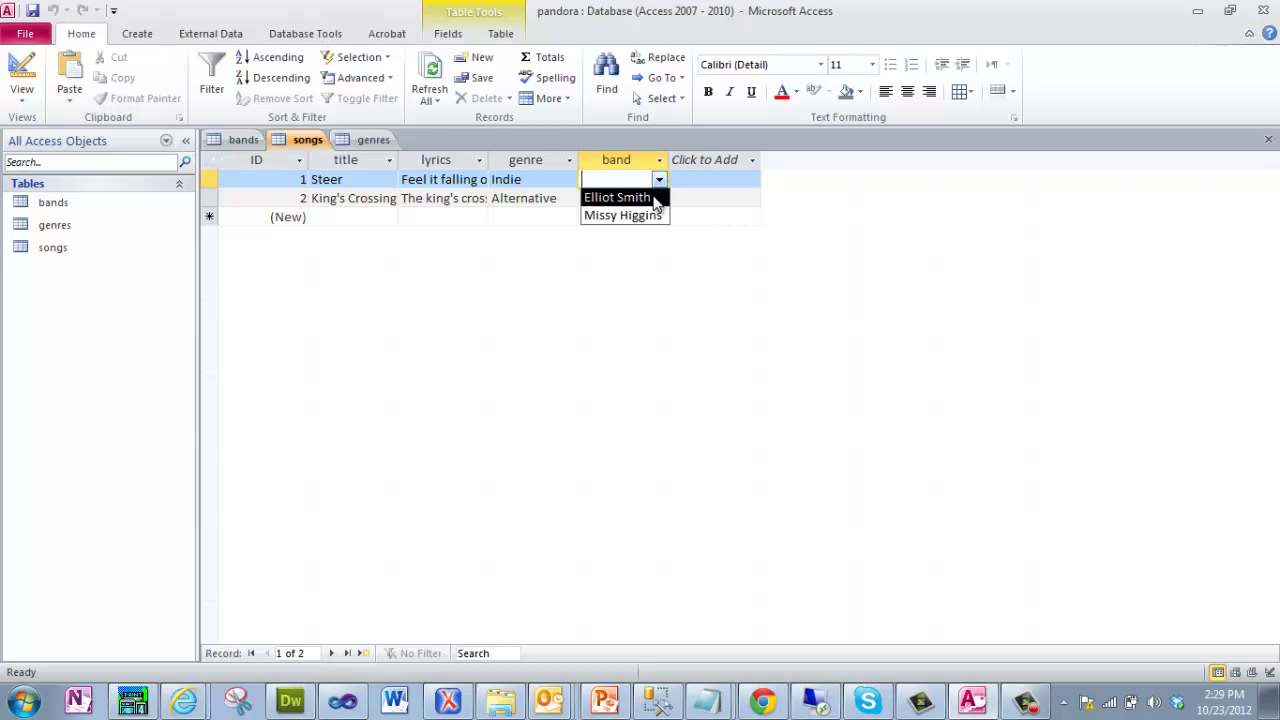
{"action": "left_click", "coordinate": [648, 215]}
{"action": "left_click", "coordinate": [641, 200]}
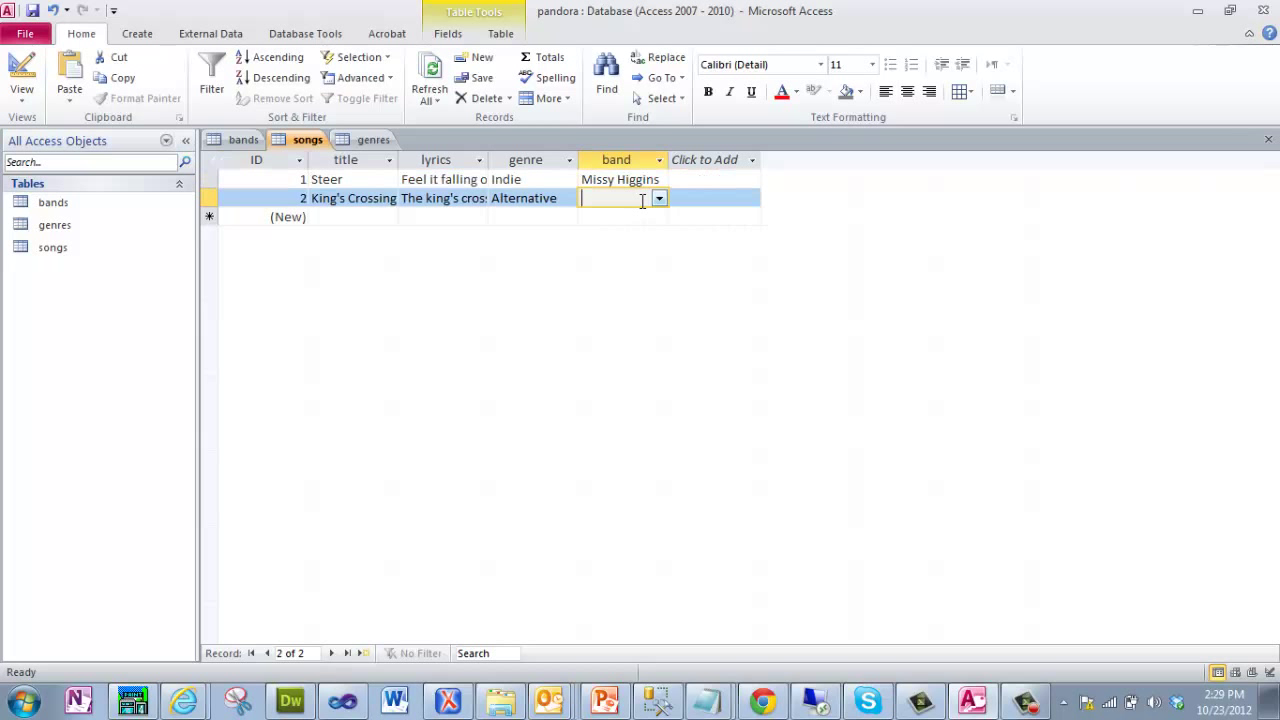
{"action": "left_click", "coordinate": [659, 198]}
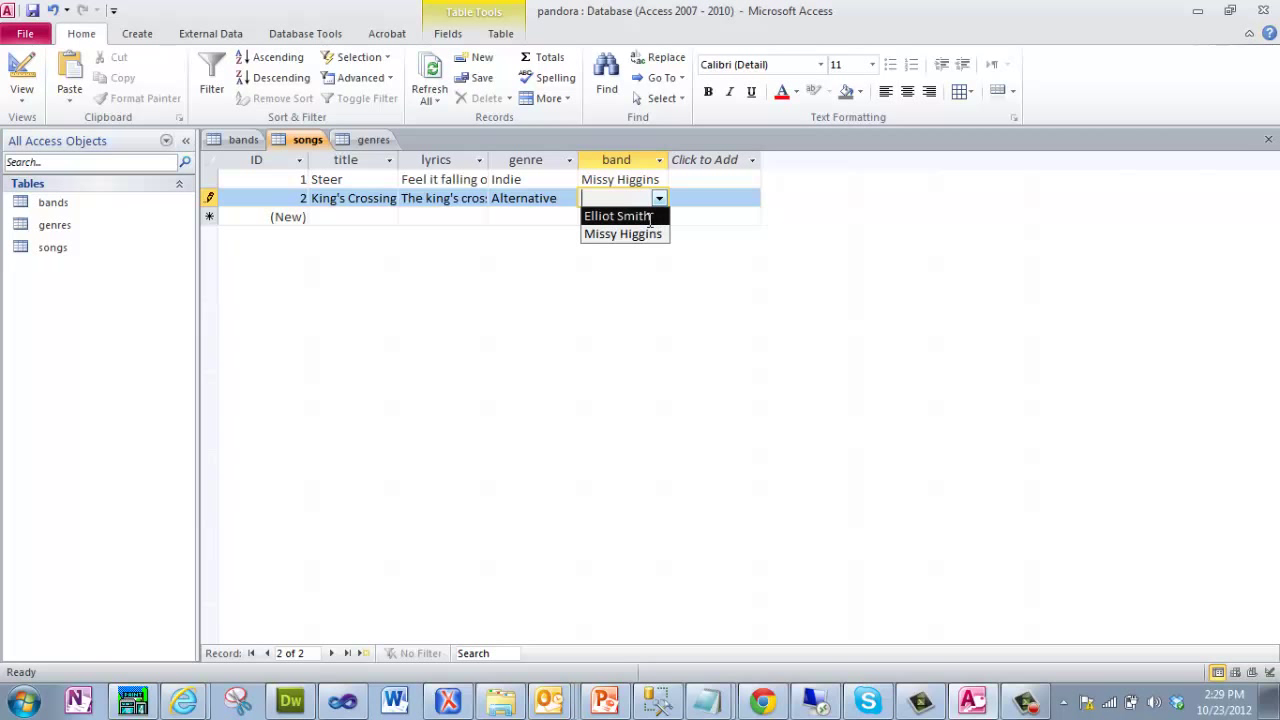
{"action": "left_click", "coordinate": [649, 218]}
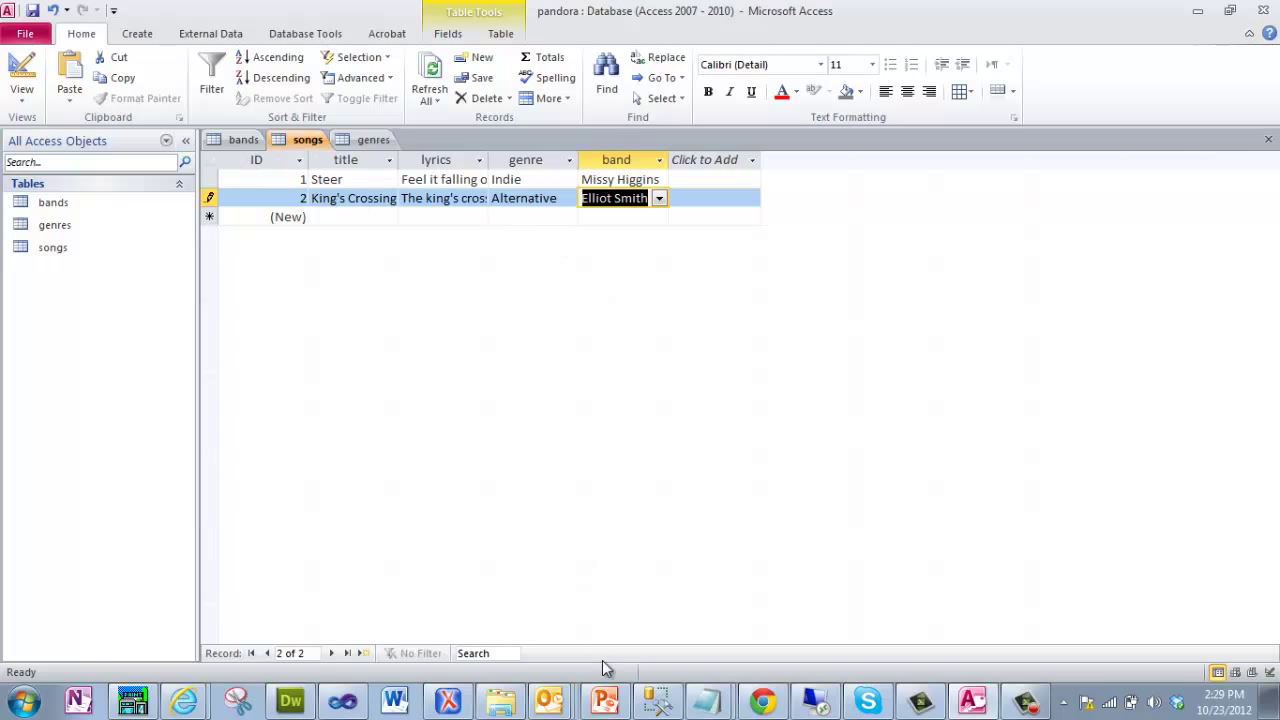
Review the Pandora Info Model slide in PowerPoint, then return to Access and display the database's relationships diagram.
{"action": "left_click", "coordinate": [604, 703]}
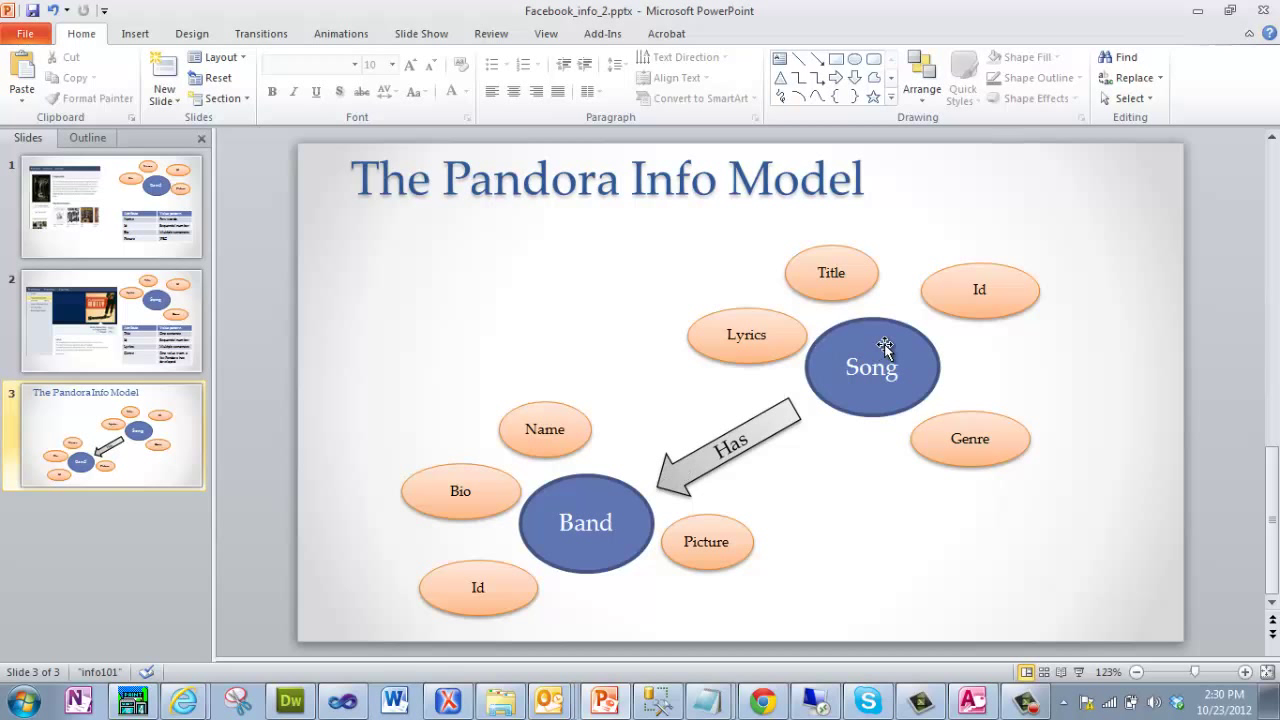
{"action": "left_click", "coordinate": [973, 706]}
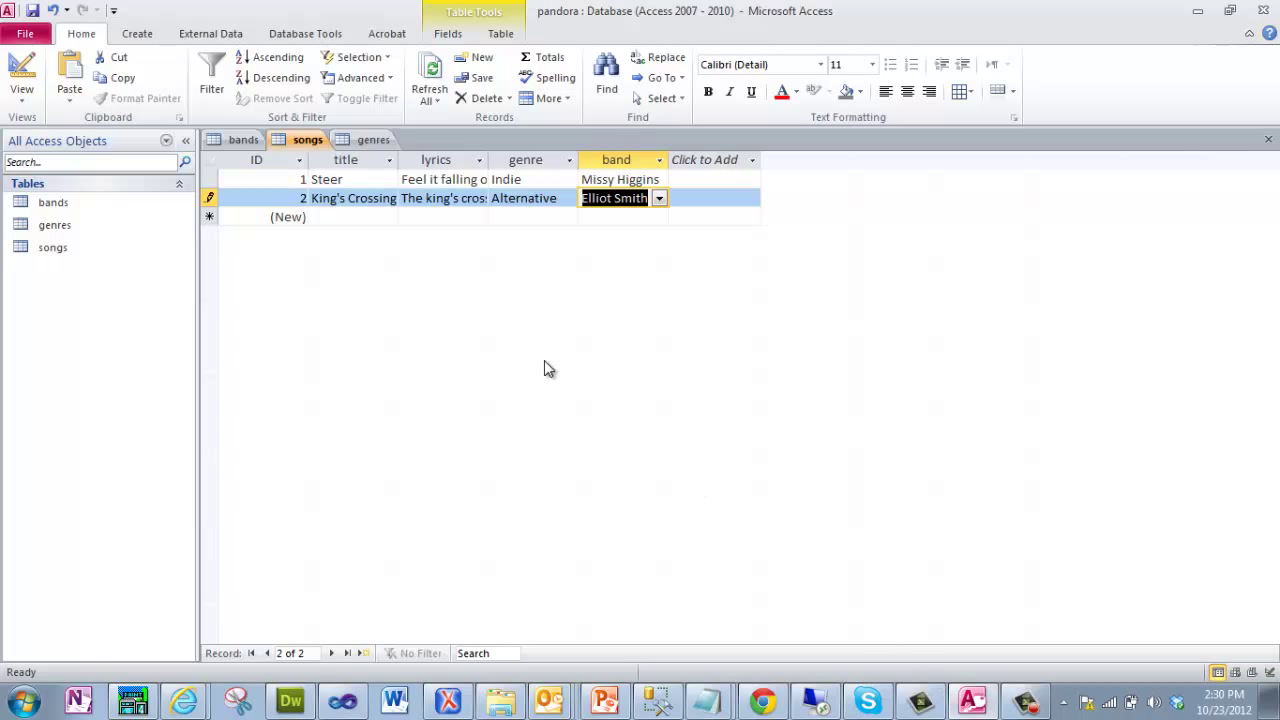
{"action": "left_click", "coordinate": [306, 36]}
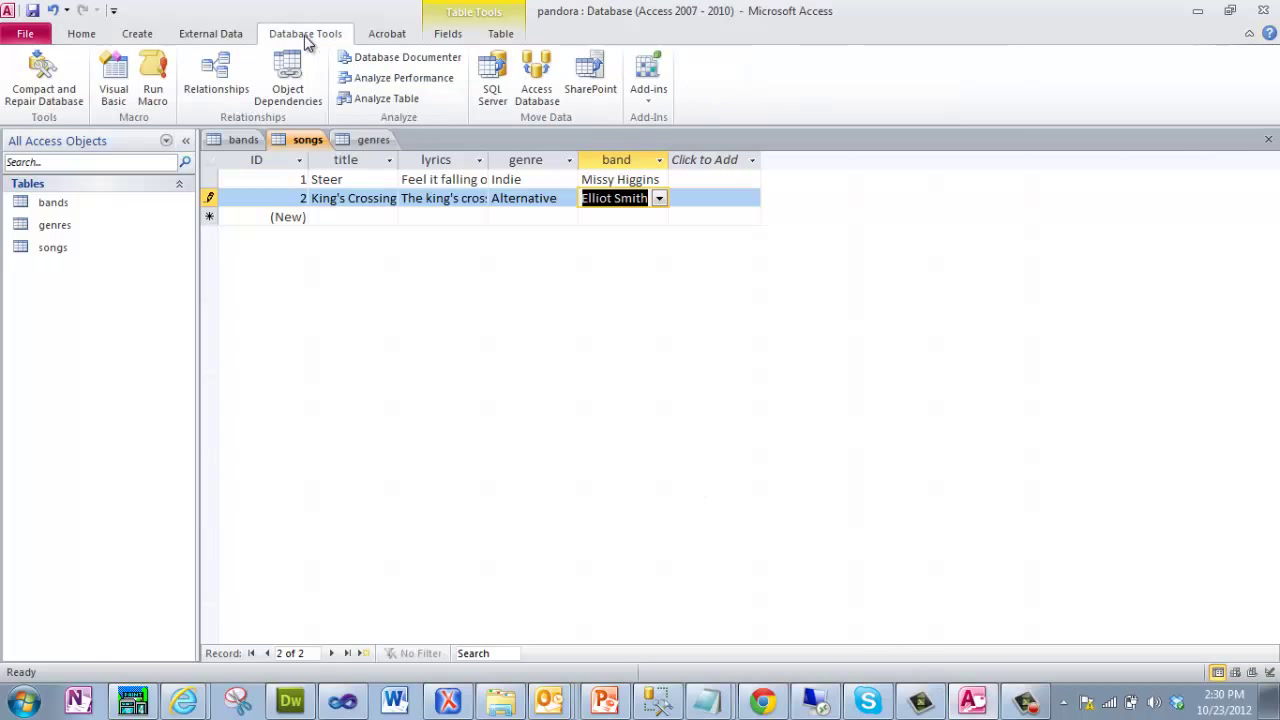
{"action": "left_click", "coordinate": [224, 80]}
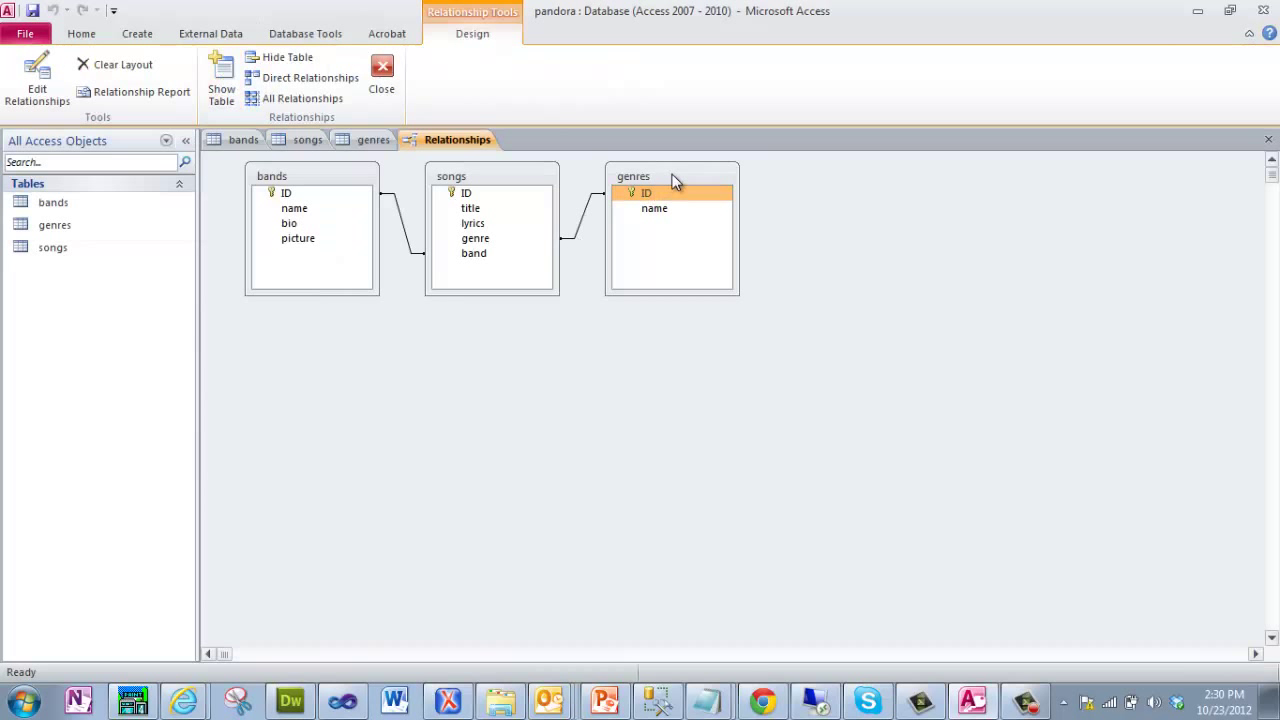
Move the genres table lower in the relationships diagram and select the link between bands and songs.
{"action": "left_click_drag", "start_coordinate": [671, 181], "coordinate": [657, 268]}
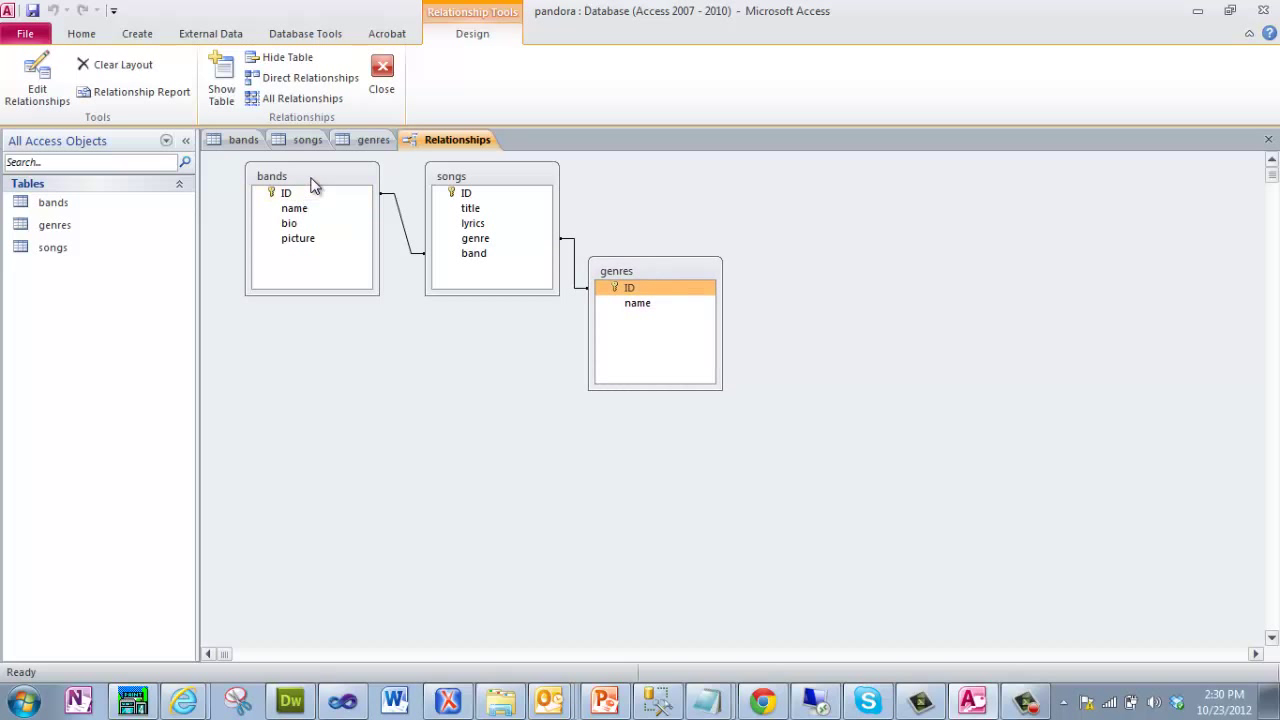
{"action": "left_click_drag", "start_coordinate": [477, 190], "coordinate": [372, 311]}
{"action": "left_click", "coordinate": [400, 228]}
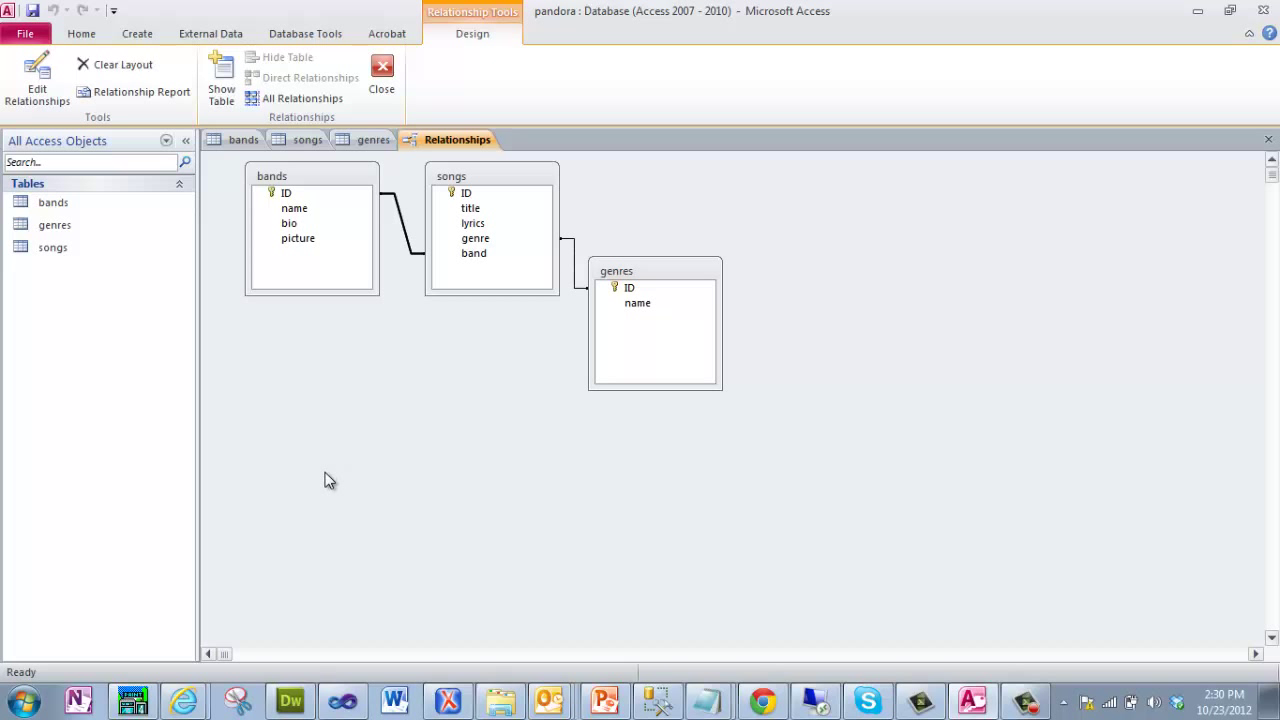
Compare the Pandora Info Model slide in PowerPoint with the relationships diagram in Access, ending in Access.
{"action": "left_click", "coordinate": [604, 701]}
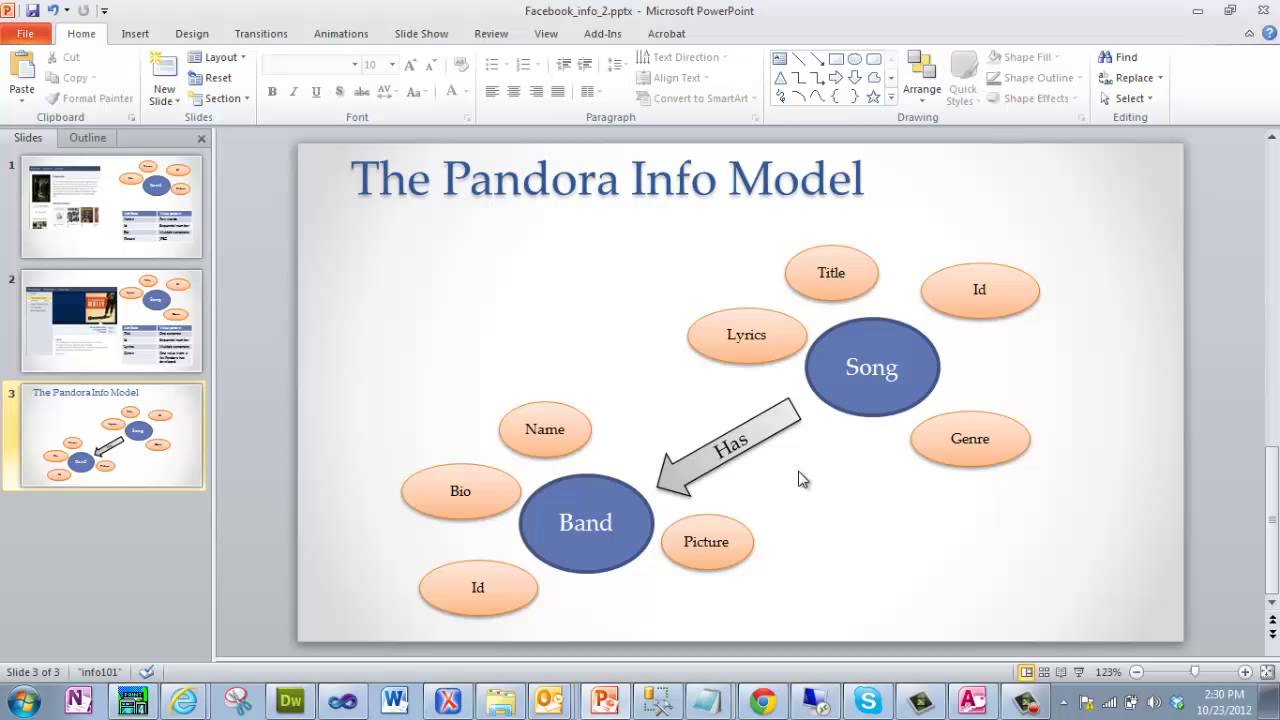
{"action": "key", "text": "alt+Tab"}
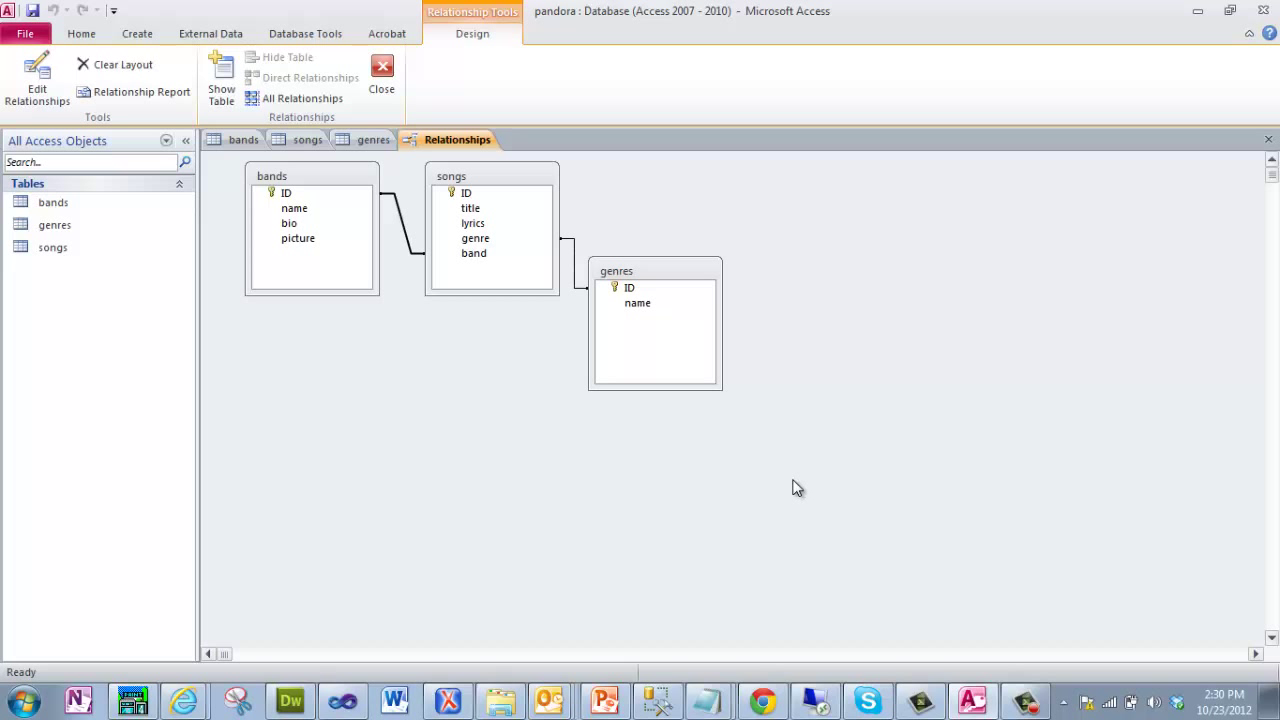
{"action": "key", "text": "alt+Tab"}
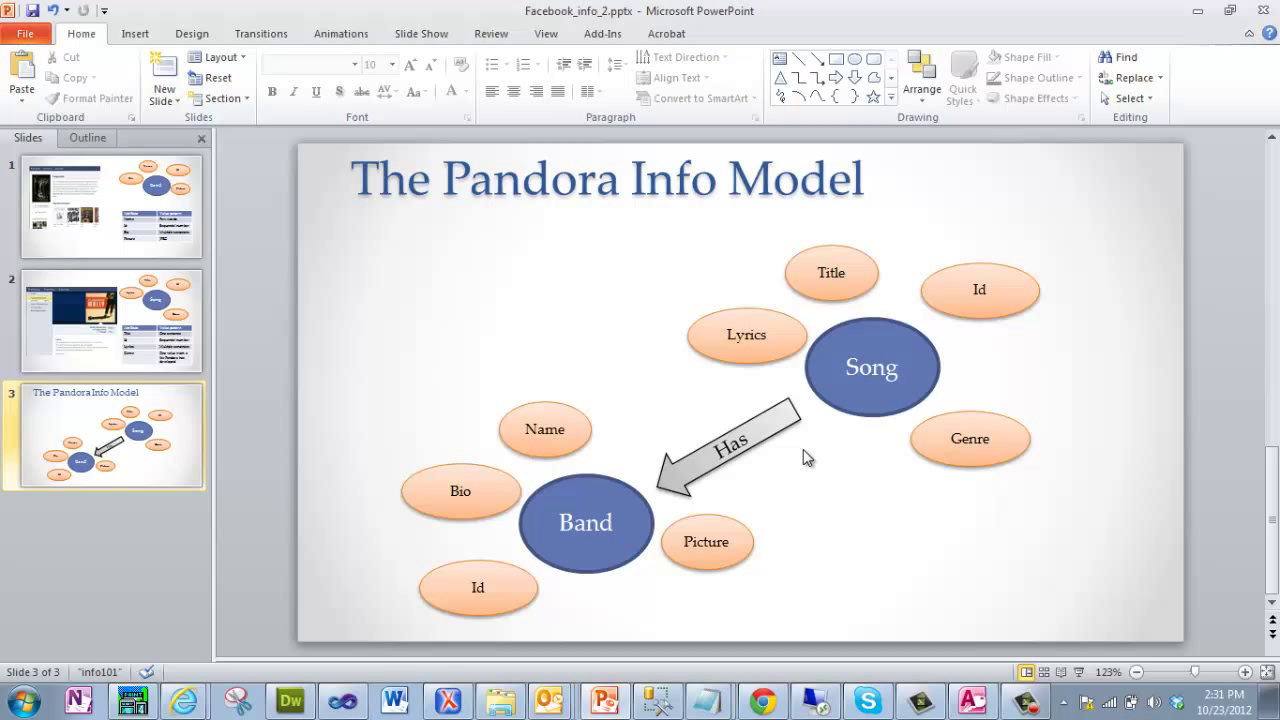
{"action": "key", "text": "alt+Tab"}
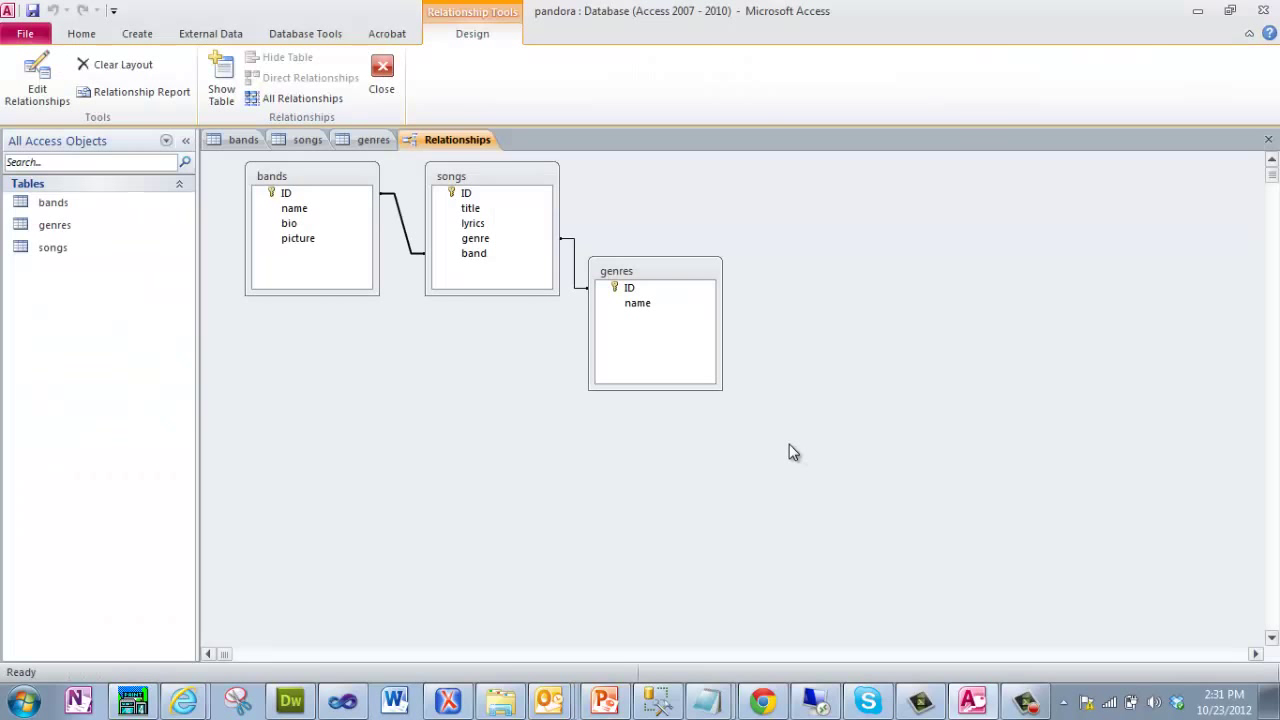